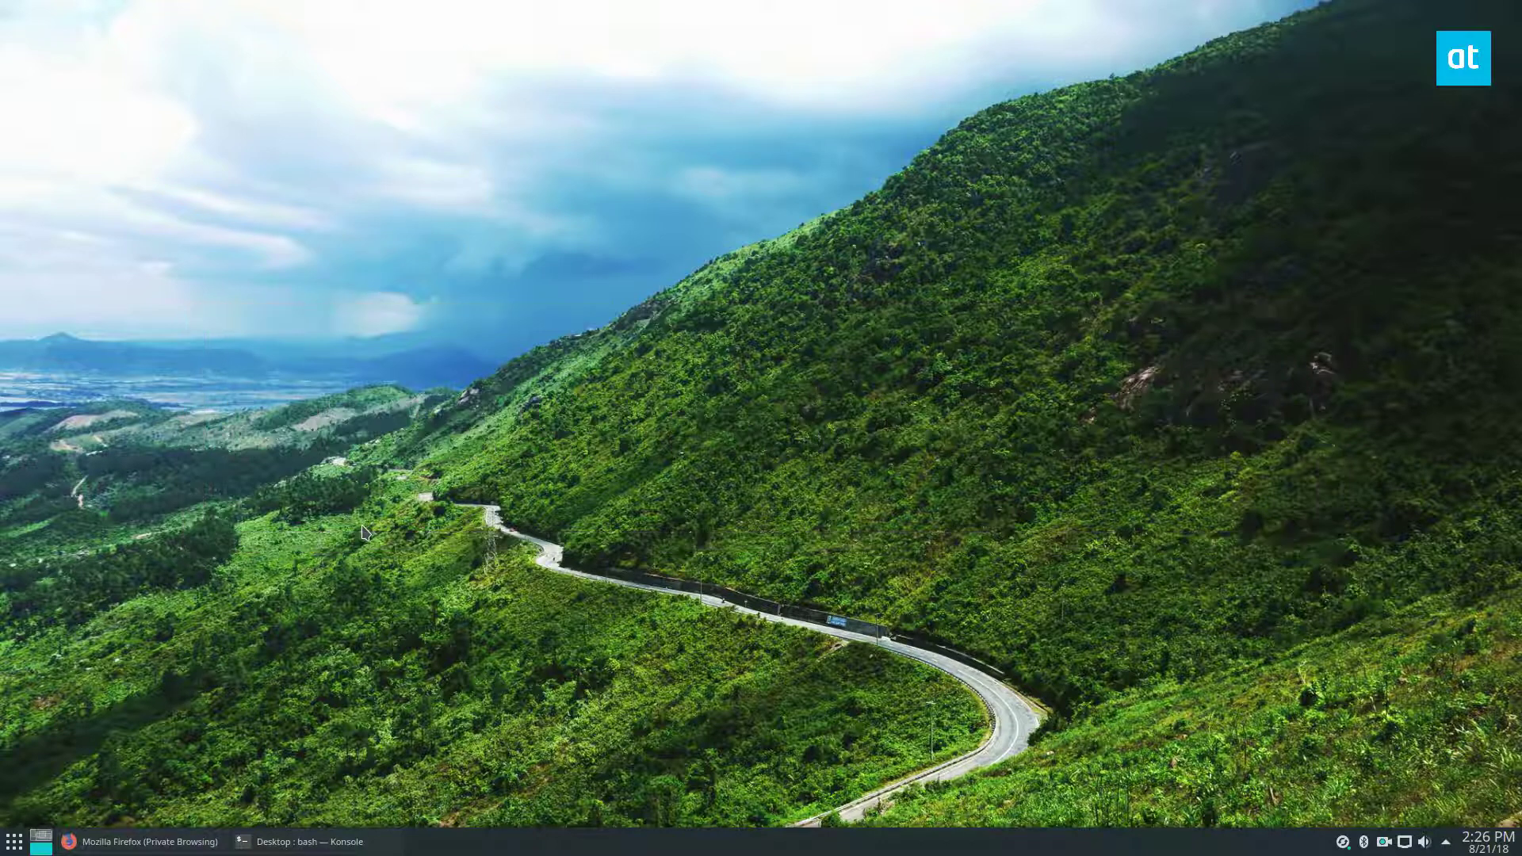
- Start TagSpaces from the KDE launcher by searching for 'tagspaces'
{"action": "key", "text": "super"}
{"action": "type", "text": "tagspaces"}
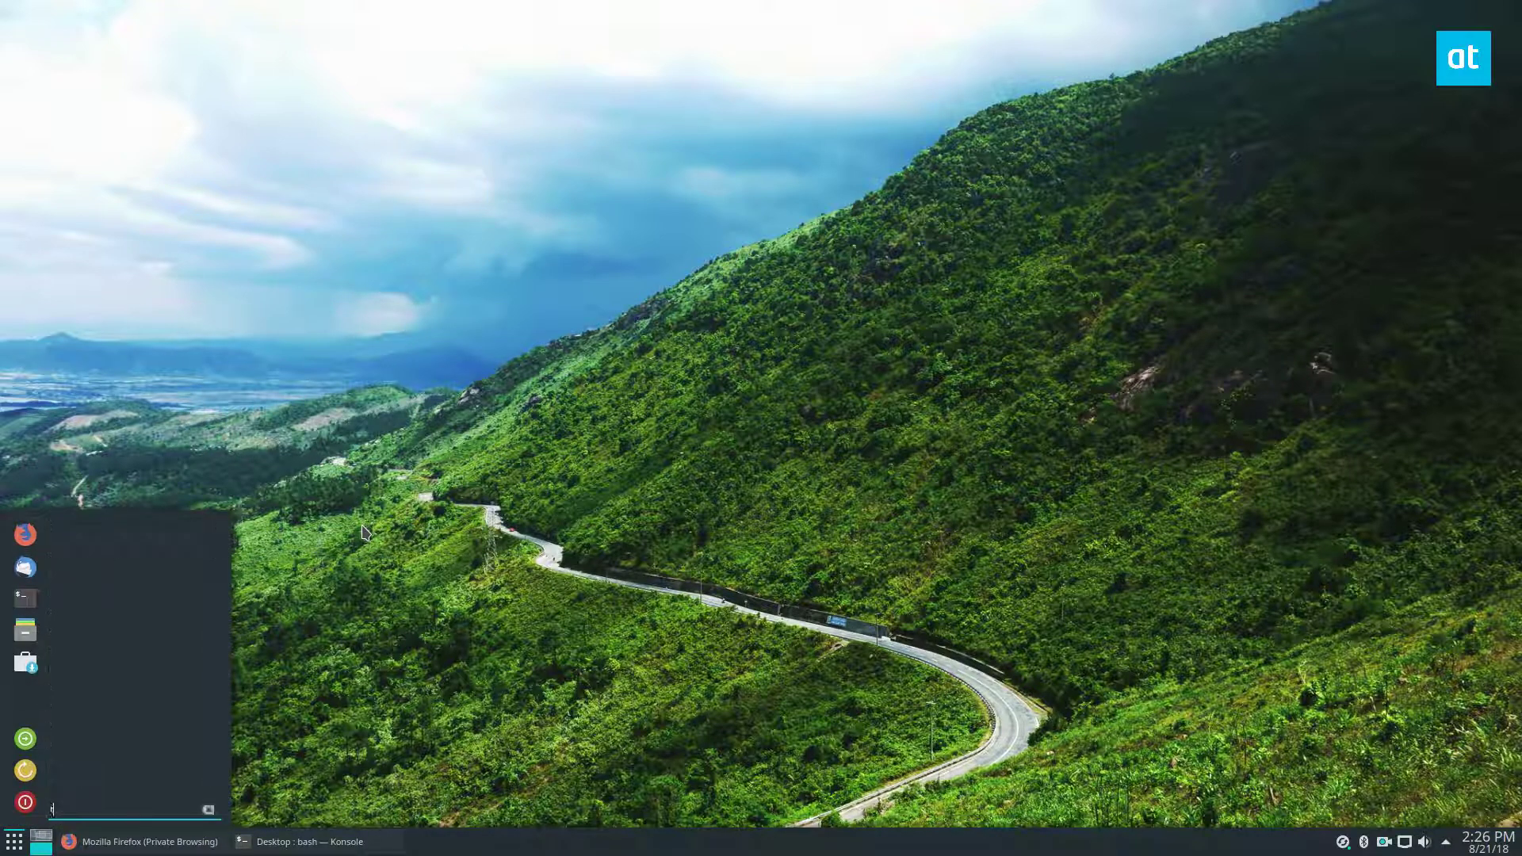
{"action": "key", "text": "Return"}
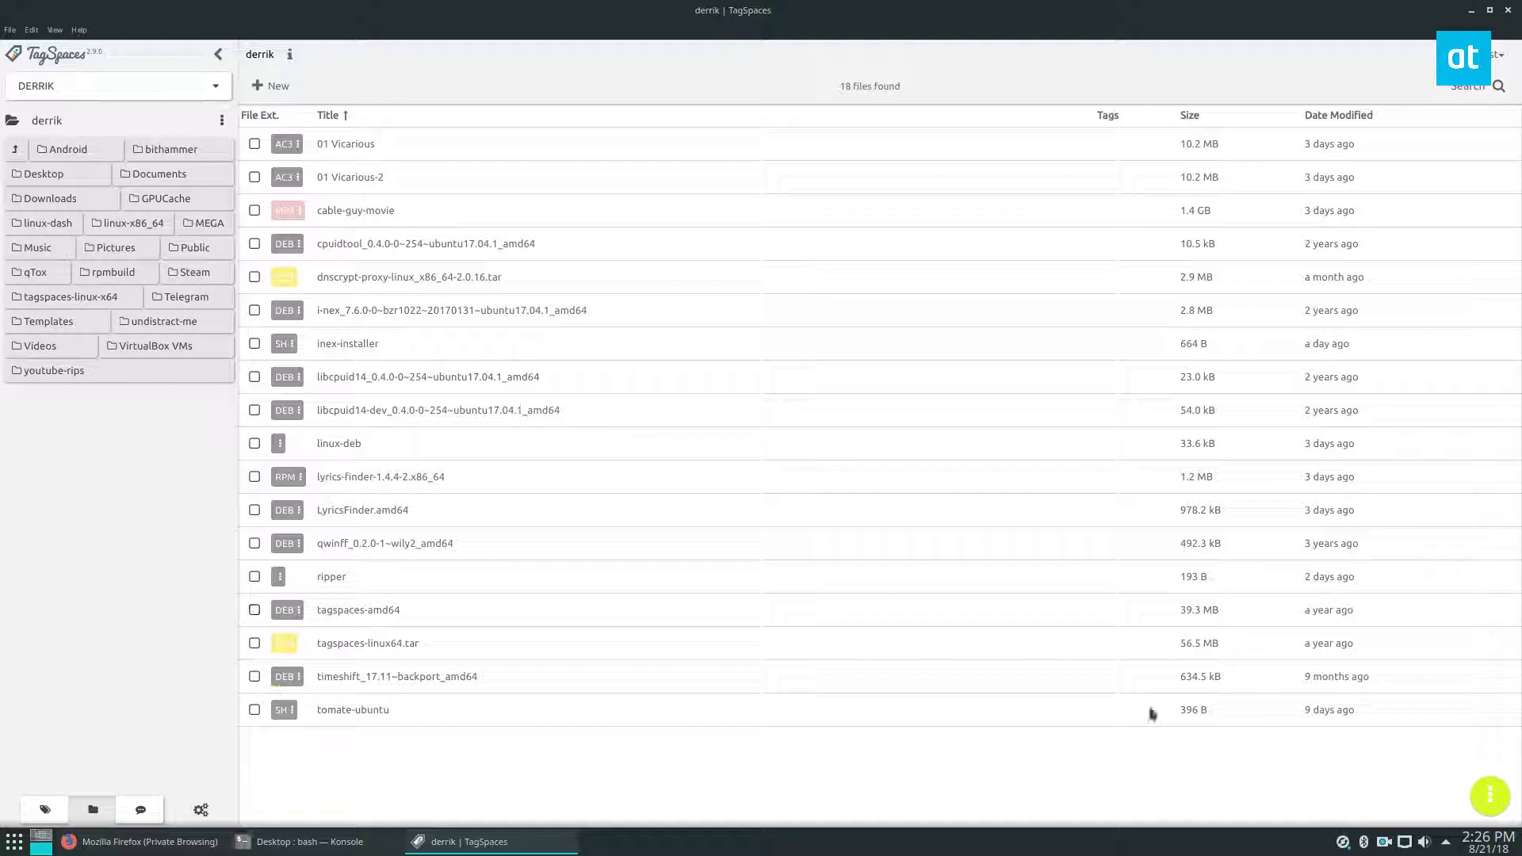
- Add the tags script, bash and shell to inex-installer through Add / Remove Tags
{"action": "right_click", "coordinate": [344, 344]}
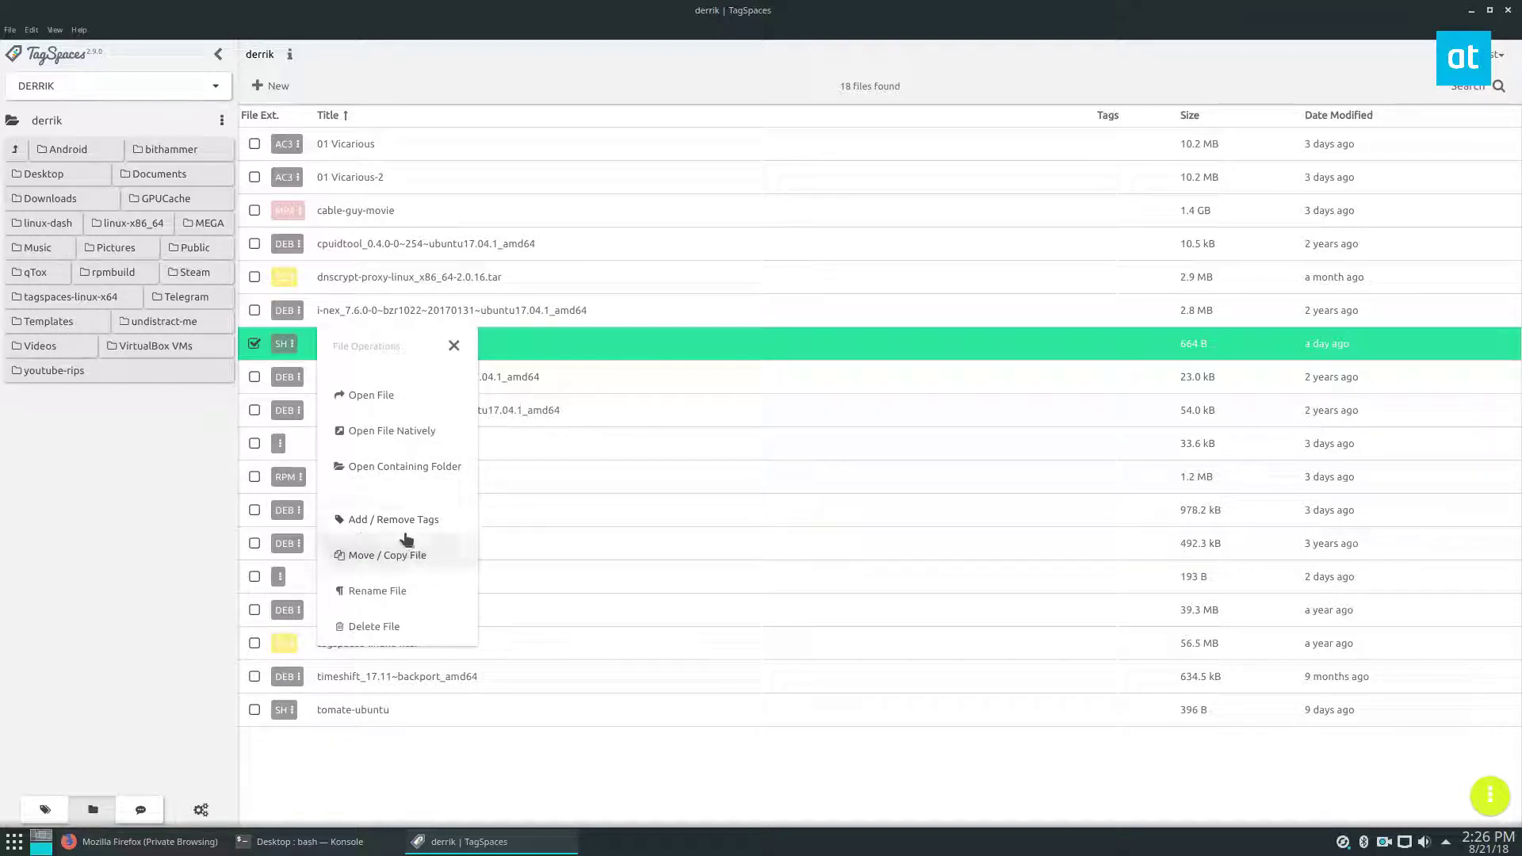
{"action": "left_click", "coordinate": [361, 521]}
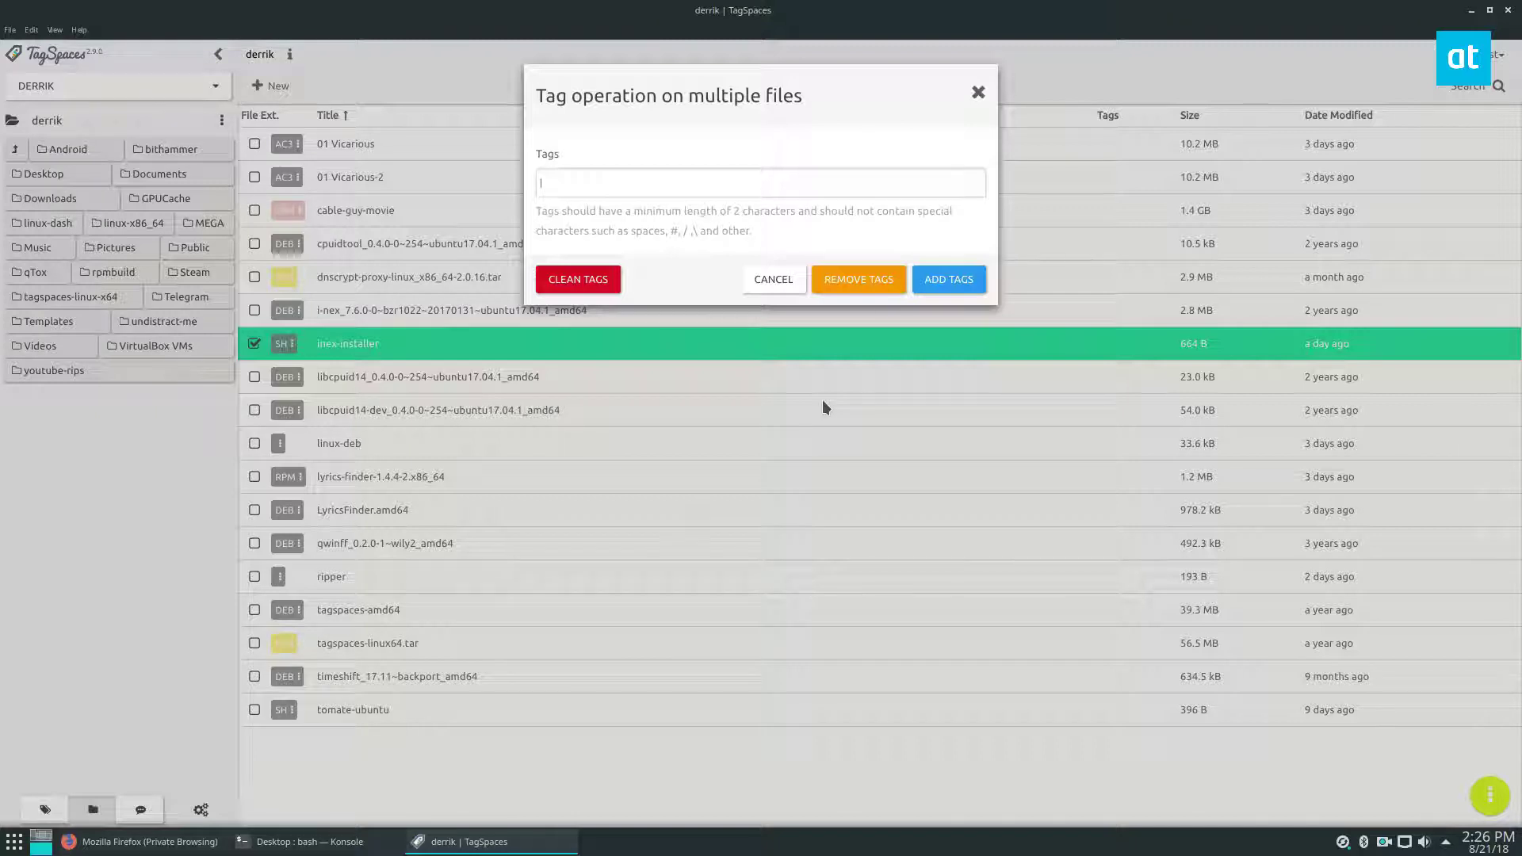
{"action": "type", "text": "scr"}
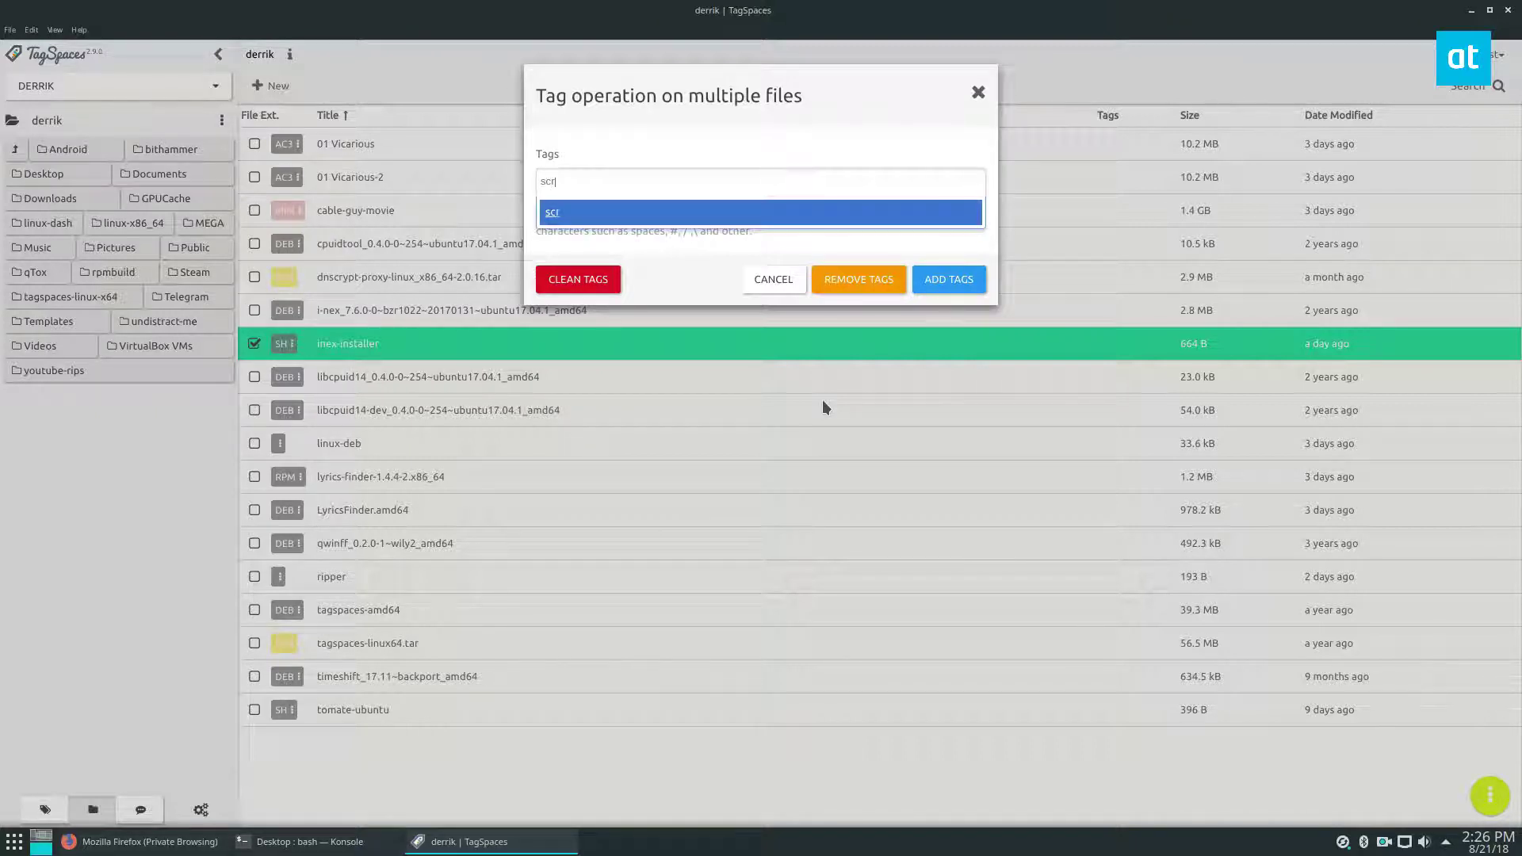
{"action": "type", "text": "ipt"}
{"action": "key", "text": "Return"}
{"action": "type", "text": "bash"}
{"action": "key", "text": "Return"}
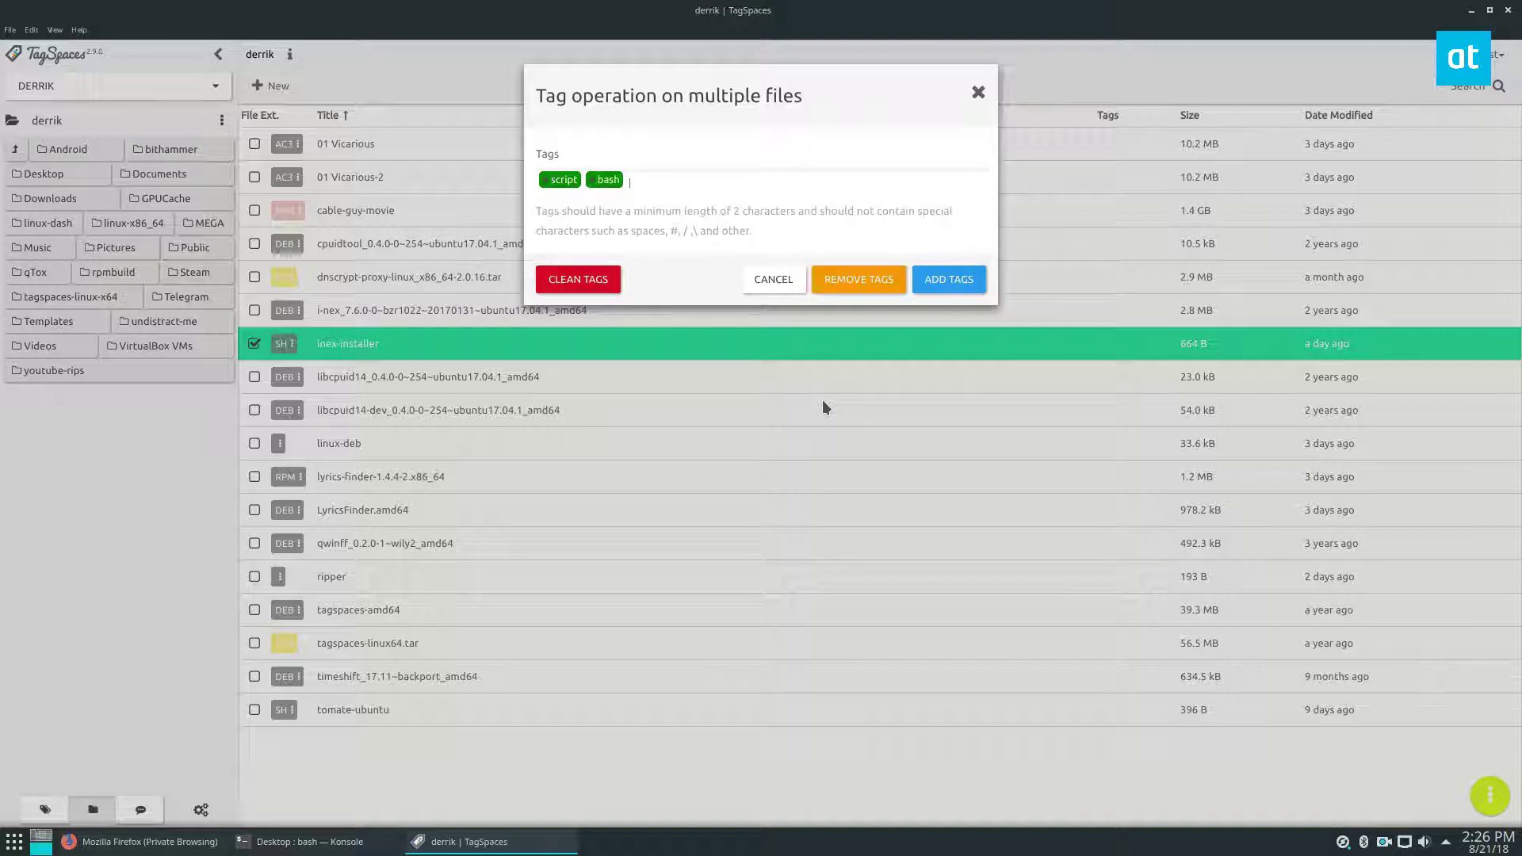
{"action": "type", "text": "shell"}
{"action": "key", "text": "Return"}
{"action": "left_click", "coordinate": [949, 279]}
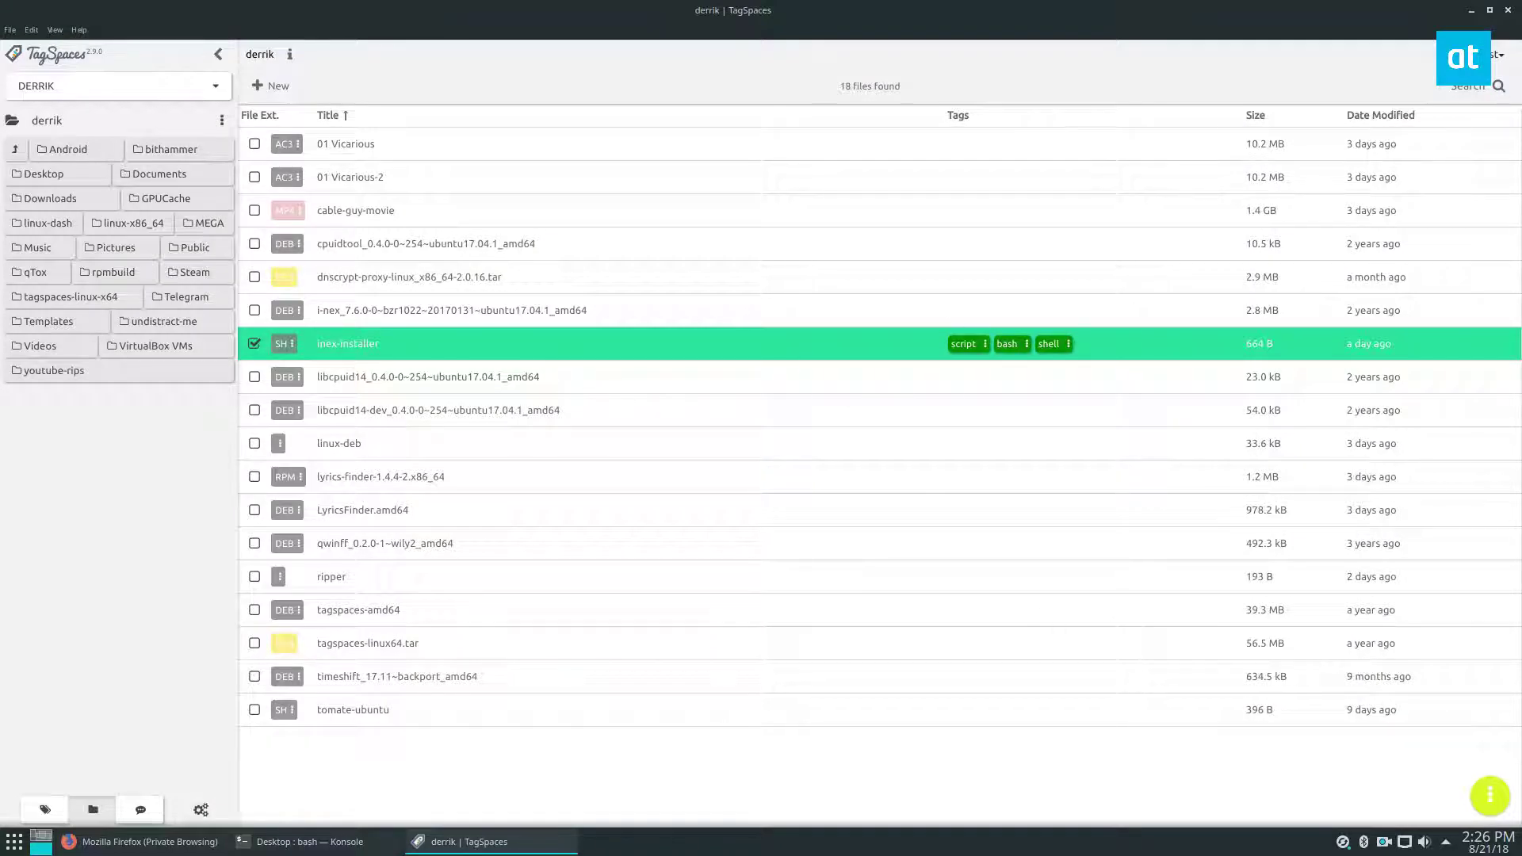
{"action": "left_click", "coordinate": [11, 28]}
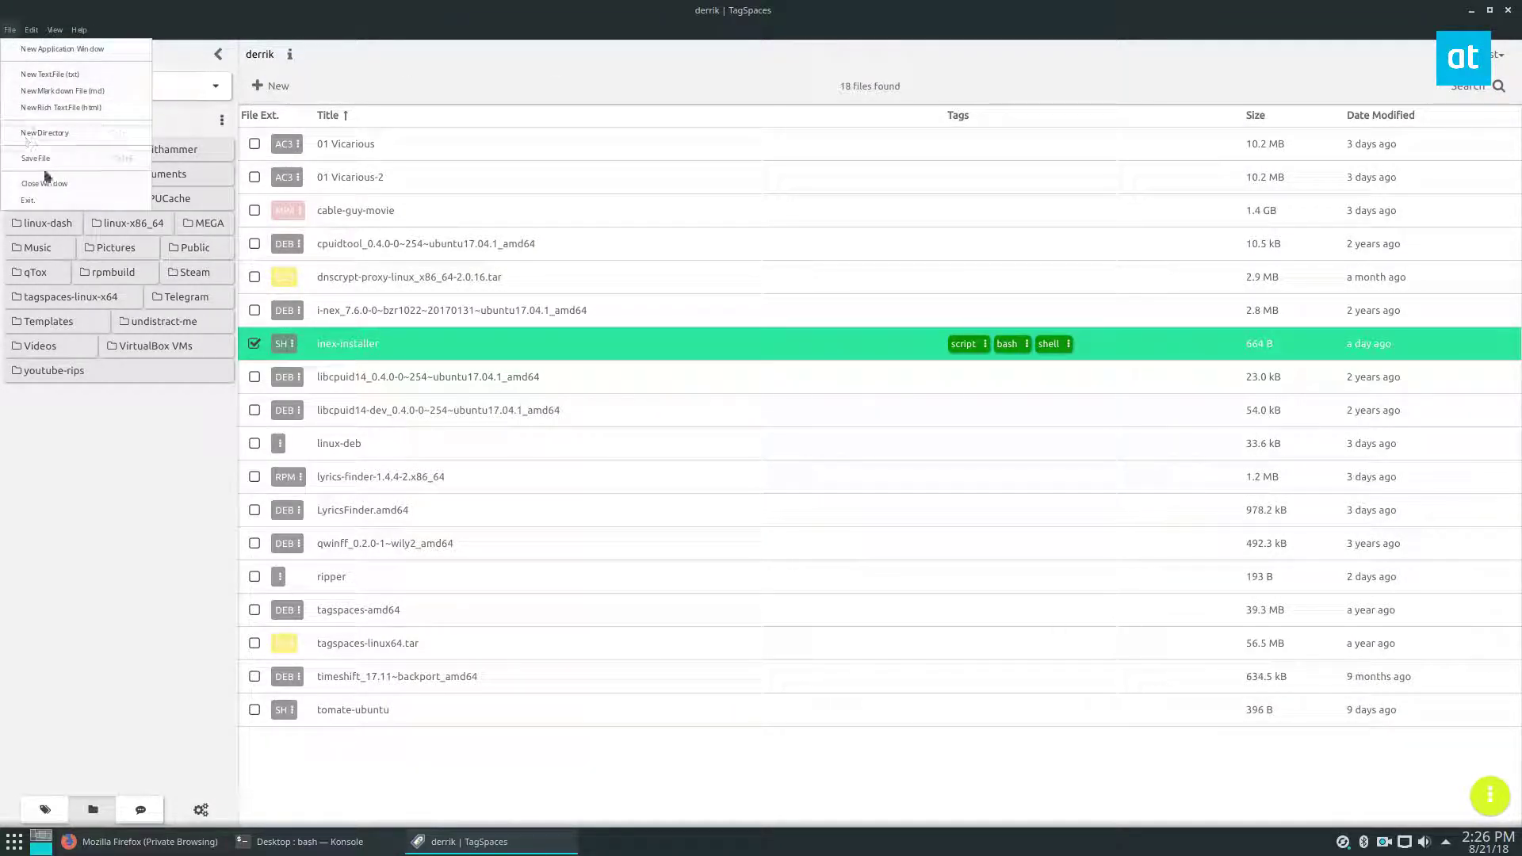
{"action": "key", "text": "Escape"}
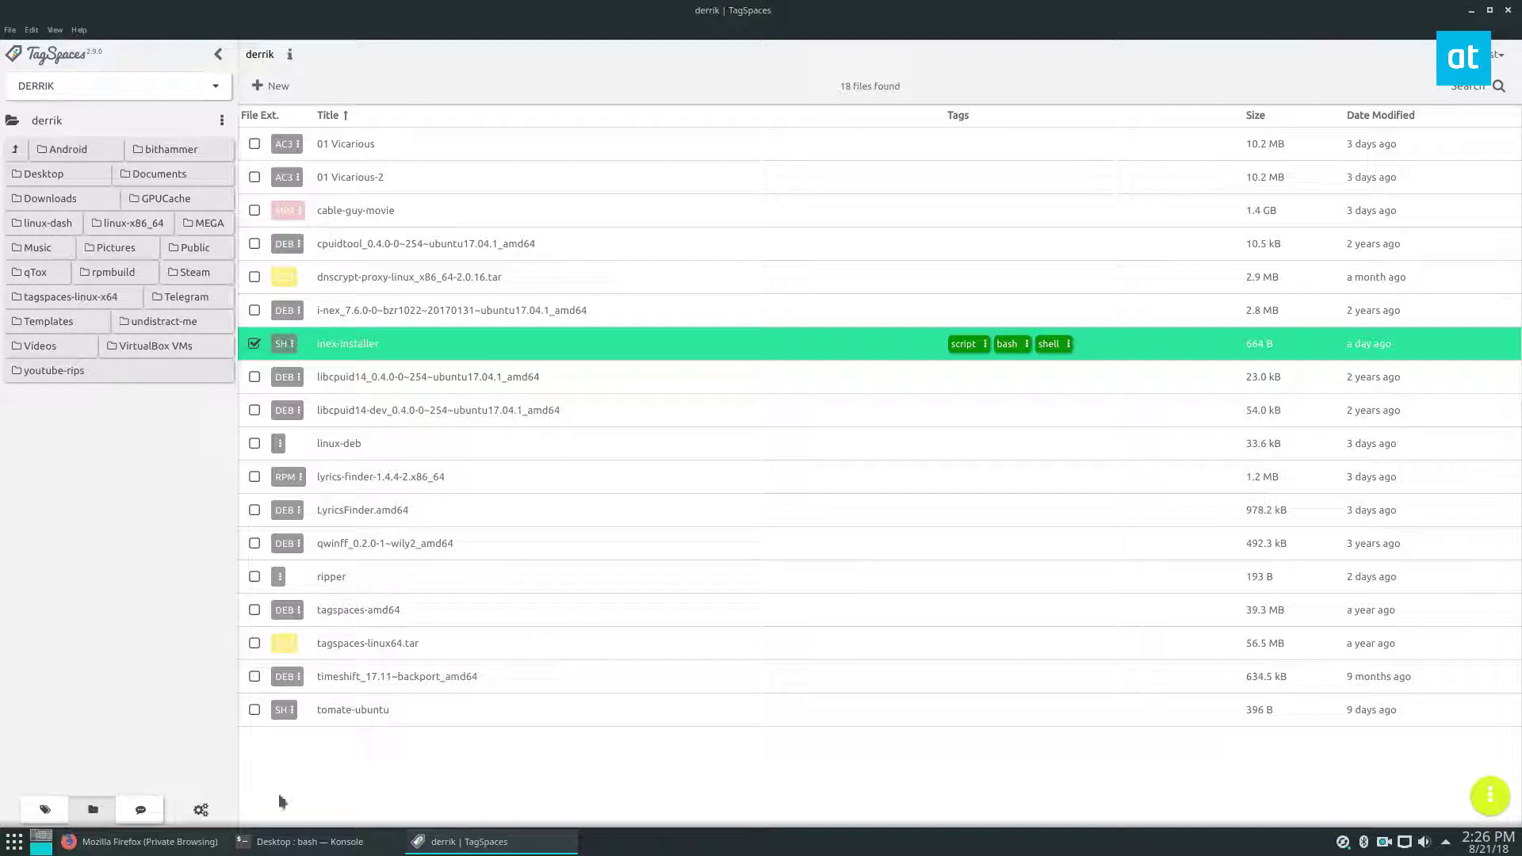
- Launch FSearch and move its window toward the screen centre
{"action": "key", "text": "super"}
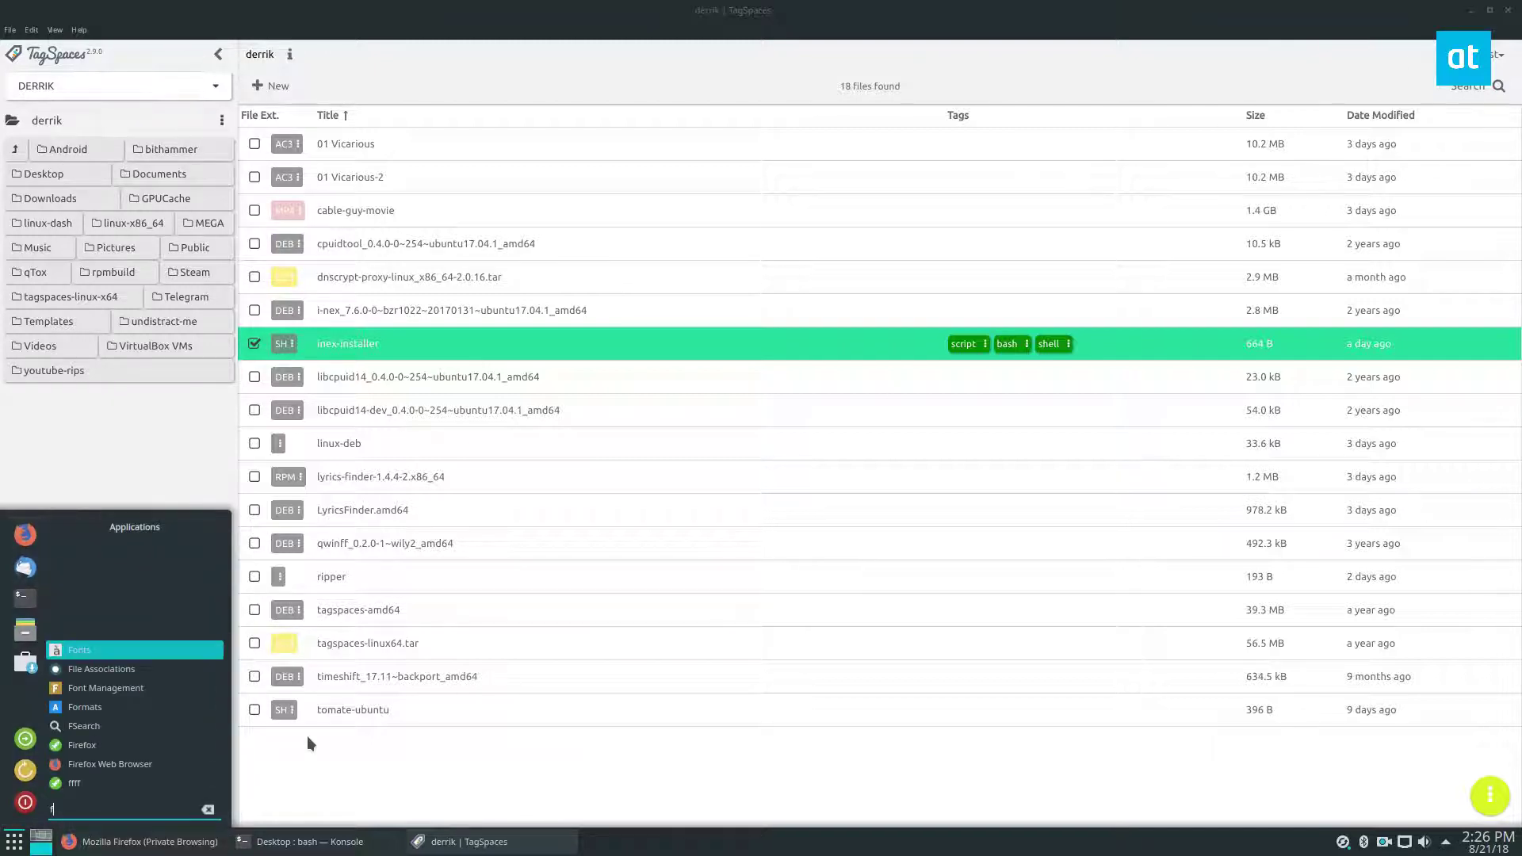
{"action": "type", "text": "fs"}
{"action": "key", "text": "Return"}
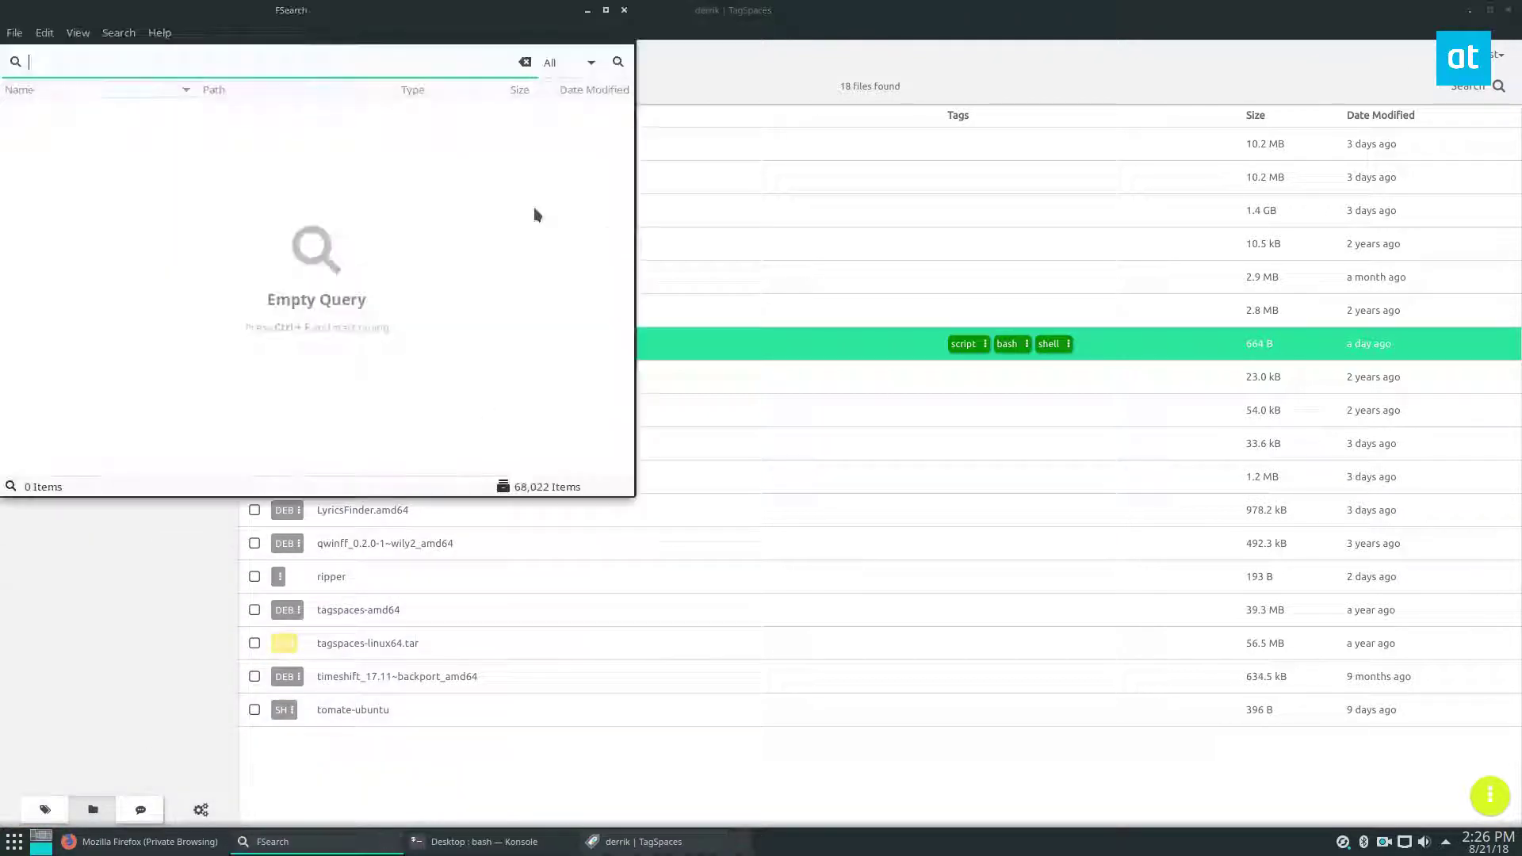
{"action": "mouse_move", "coordinate": [399, 18]}
{"action": "left_mouse_down"}
{"action": "mouse_move", "coordinate": [1042, 139]}
{"action": "mouse_move", "coordinate": [785, 233]}
{"action": "left_mouse_up"}
{"action": "type", "text": "script"}
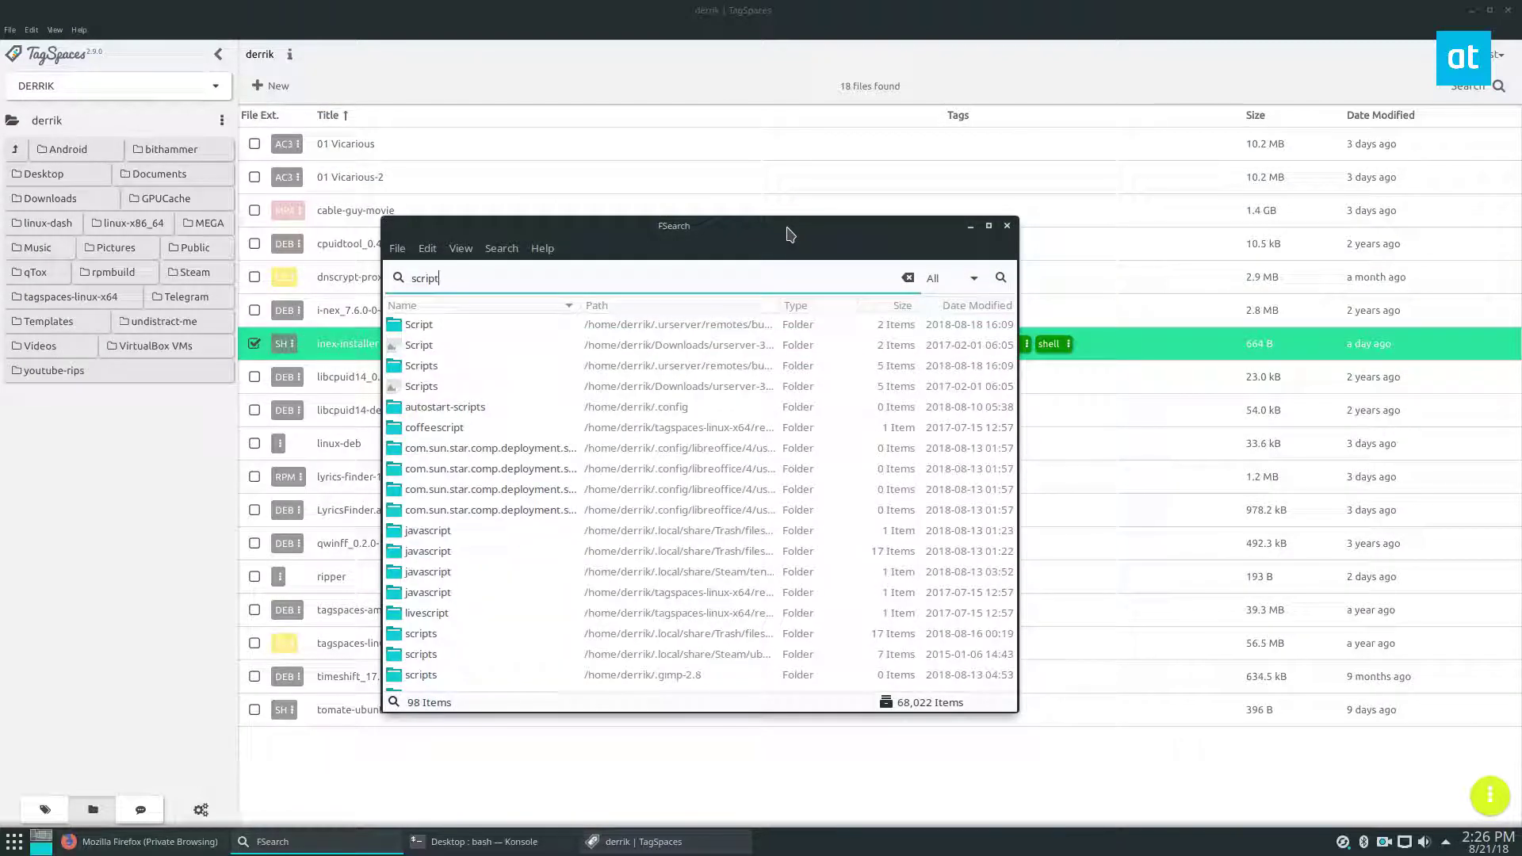
{"action": "type", "text": " bash"}
- Search FSearch for 'script', then 'bash', then clear the query
{"action": "key", "text": "BackSpace"}
{"action": "key", "text": "BackSpace"}
{"action": "key", "text": "BackSpace"}
{"action": "key", "text": "ctrl+a"}
{"action": "type", "text": "bash"}
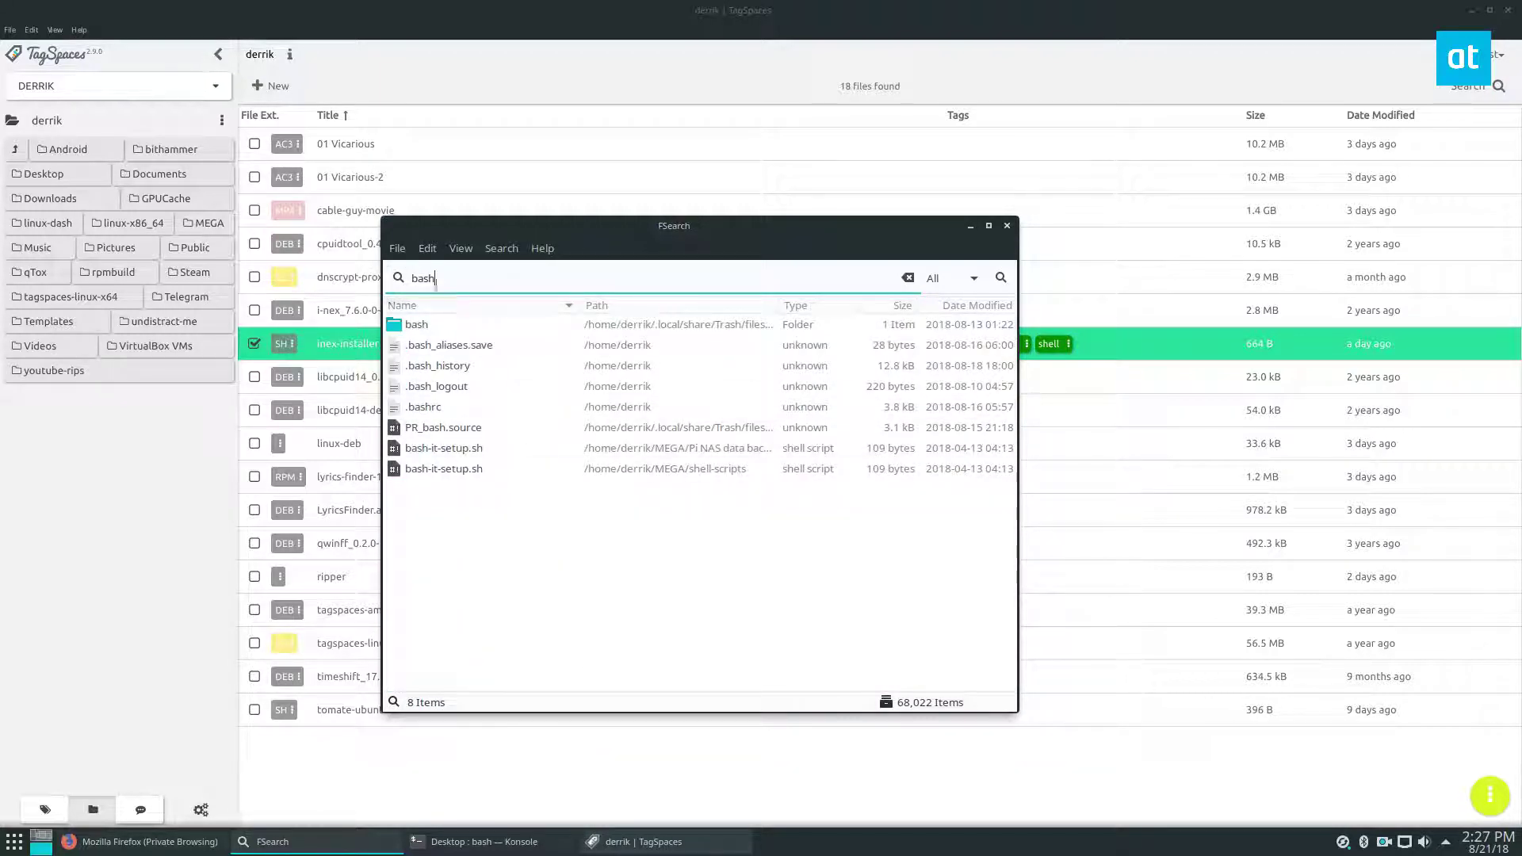
{"action": "key", "text": "BackSpace"}
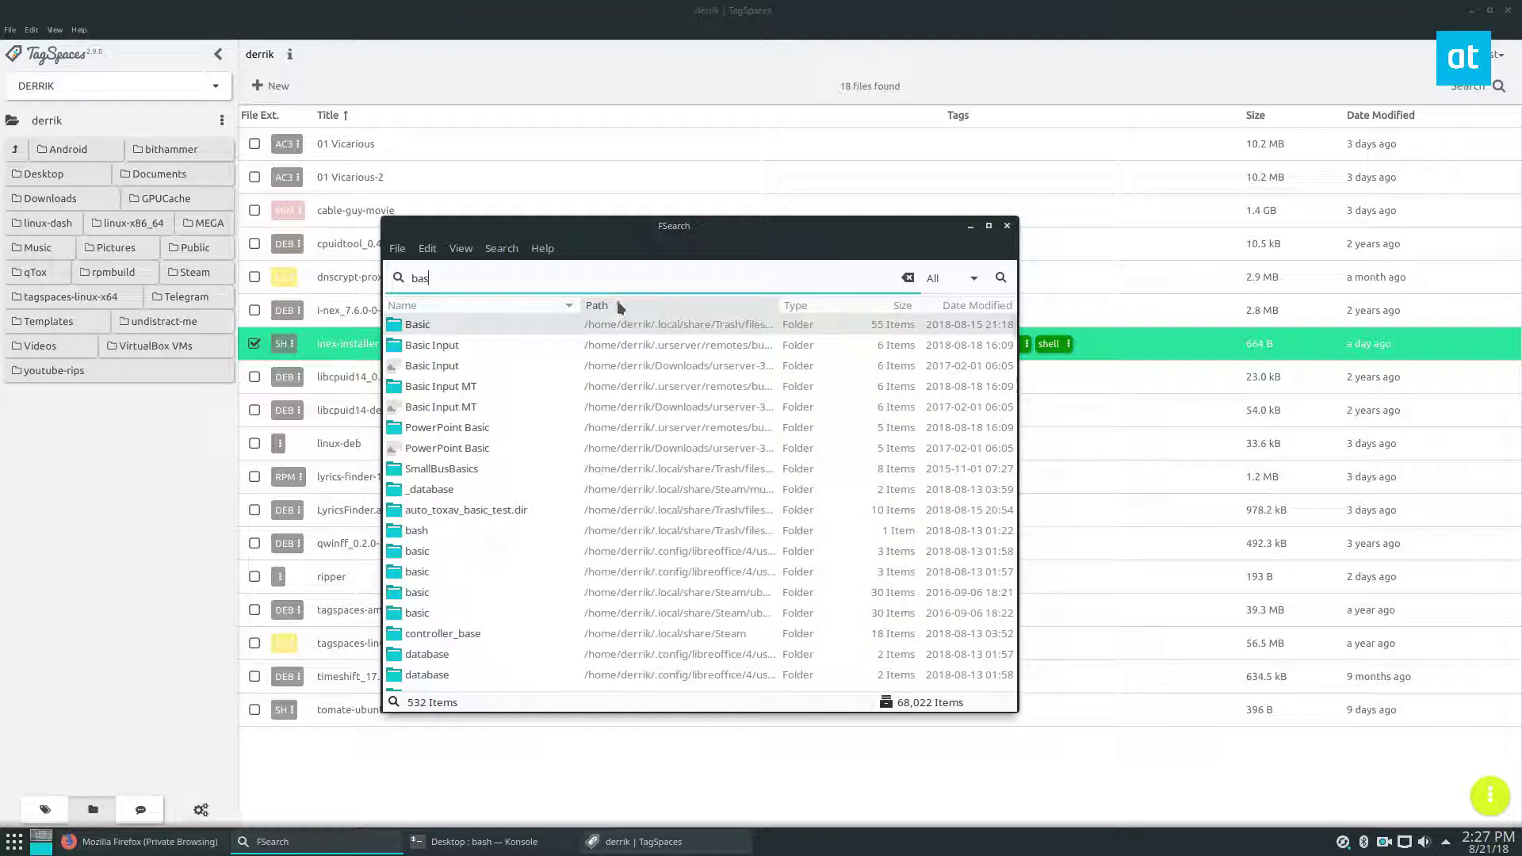
{"action": "key", "text": "BackSpace"}
{"action": "key", "text": "BackSpace"}
{"action": "key", "text": "BackSpace"}
{"action": "left_click", "coordinate": [15, 841]}
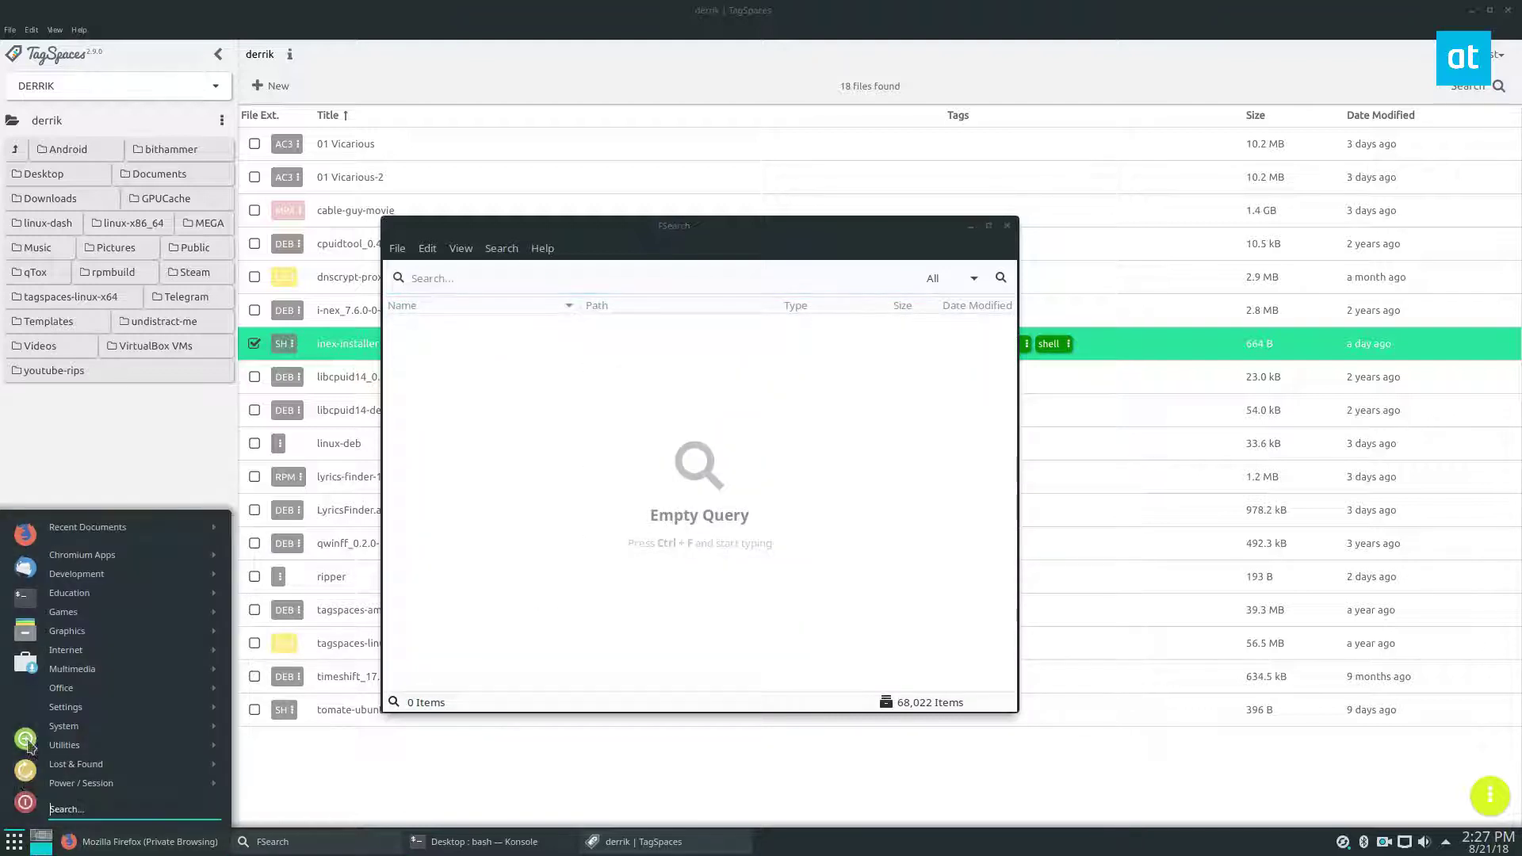
- Open Dolphin at Home, close FSearch, and start a Find search
{"action": "left_click", "coordinate": [41, 841]}
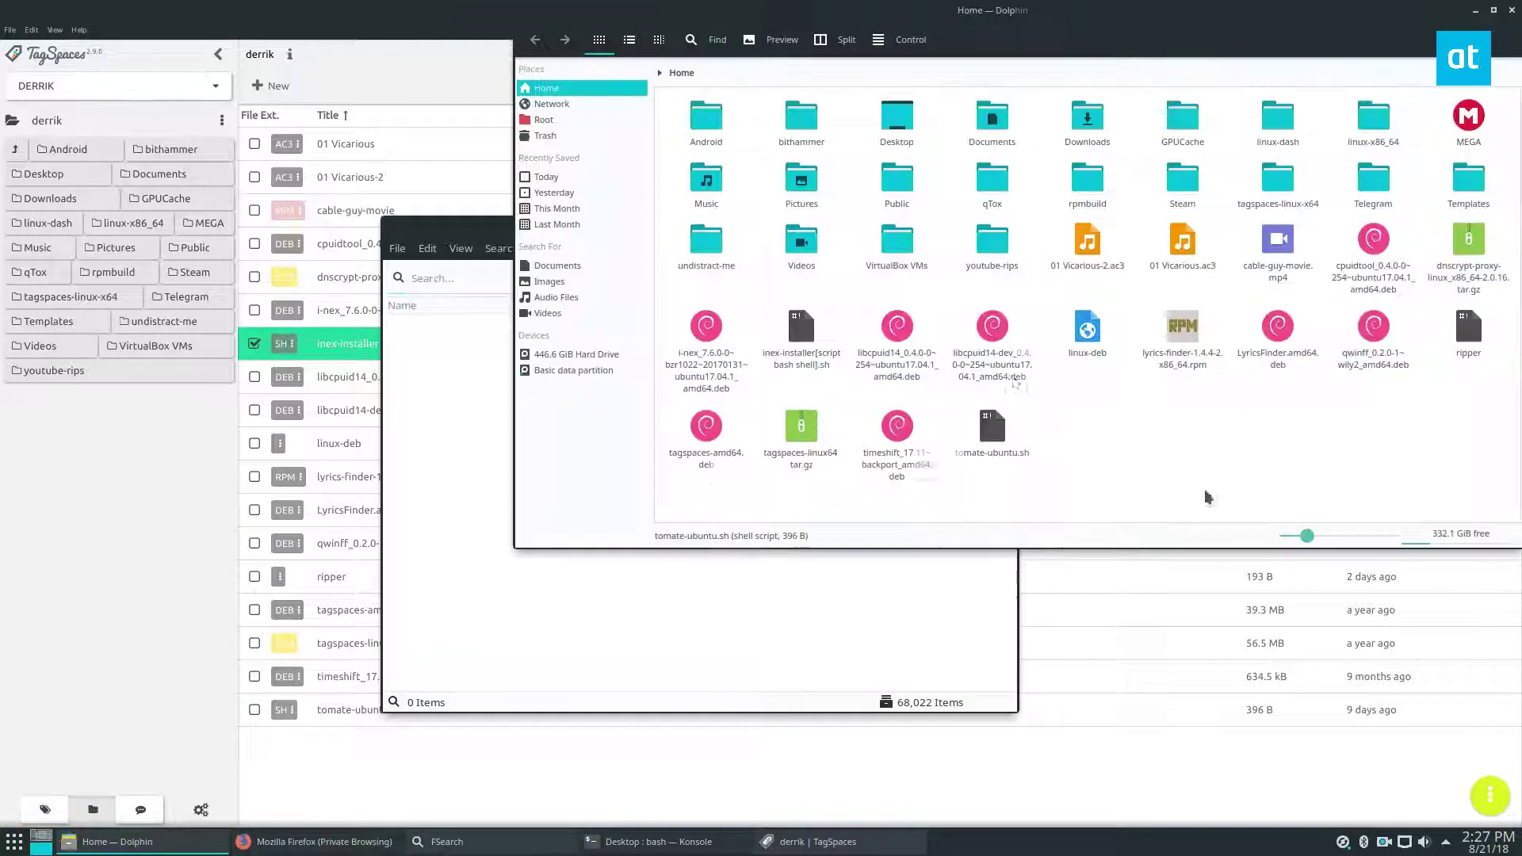
{"action": "left_click", "coordinate": [454, 388]}
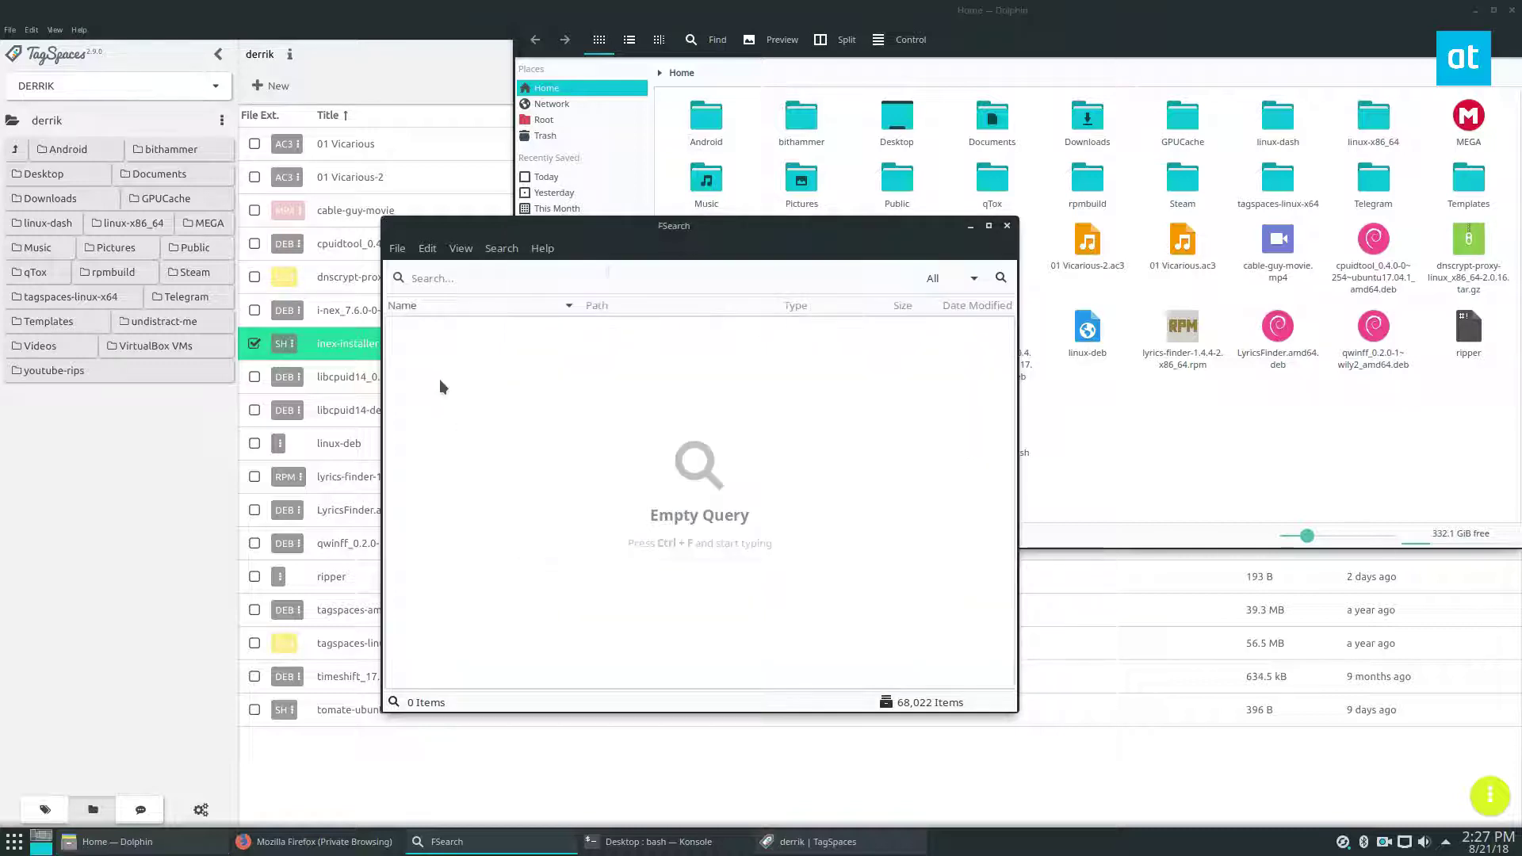
{"action": "left_click", "coordinate": [1009, 227]}
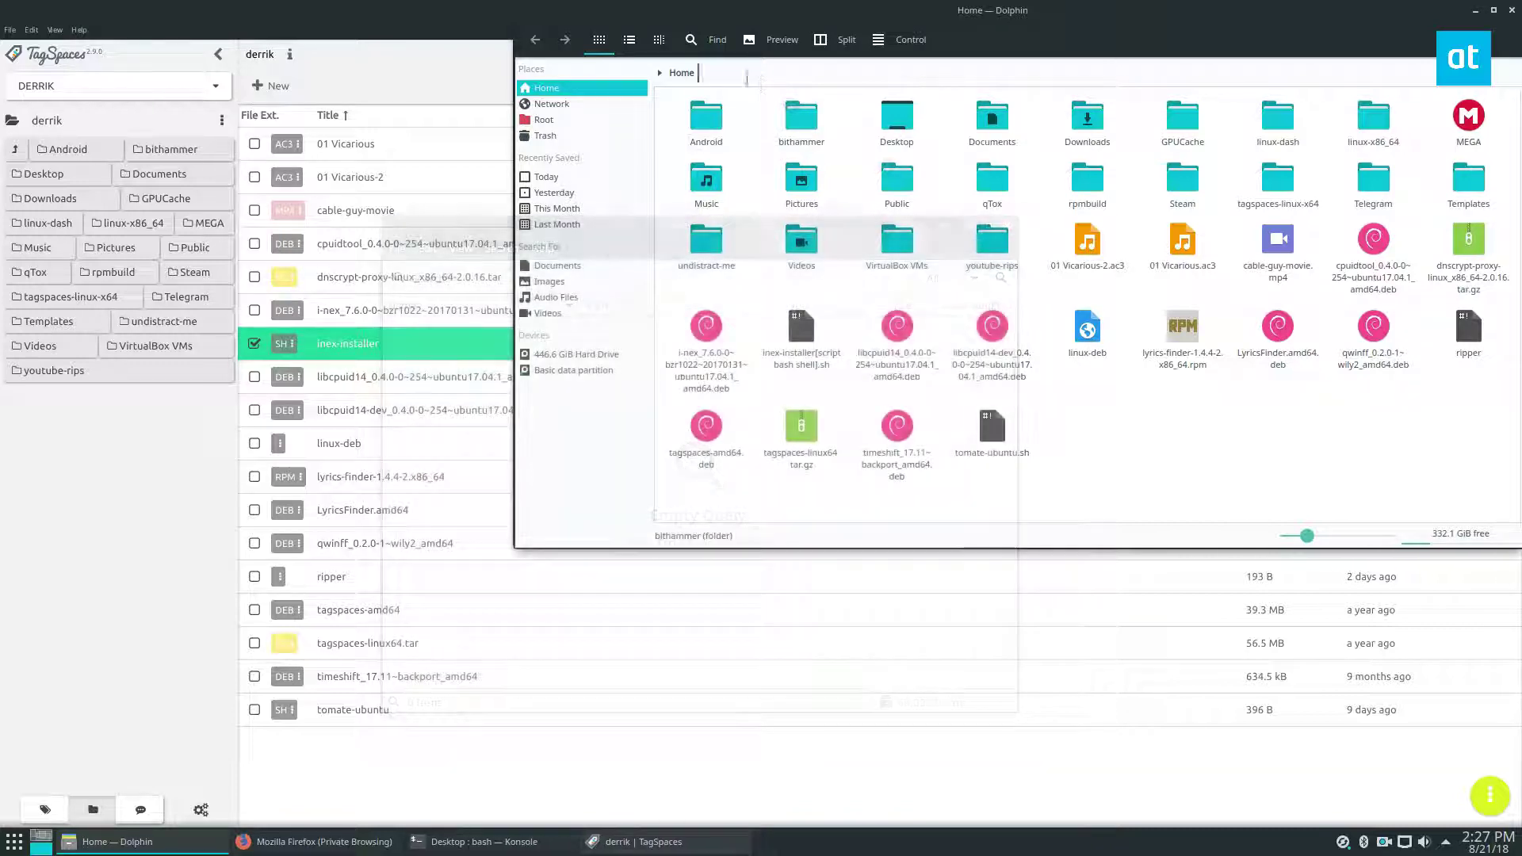
{"action": "left_click", "coordinate": [708, 39]}
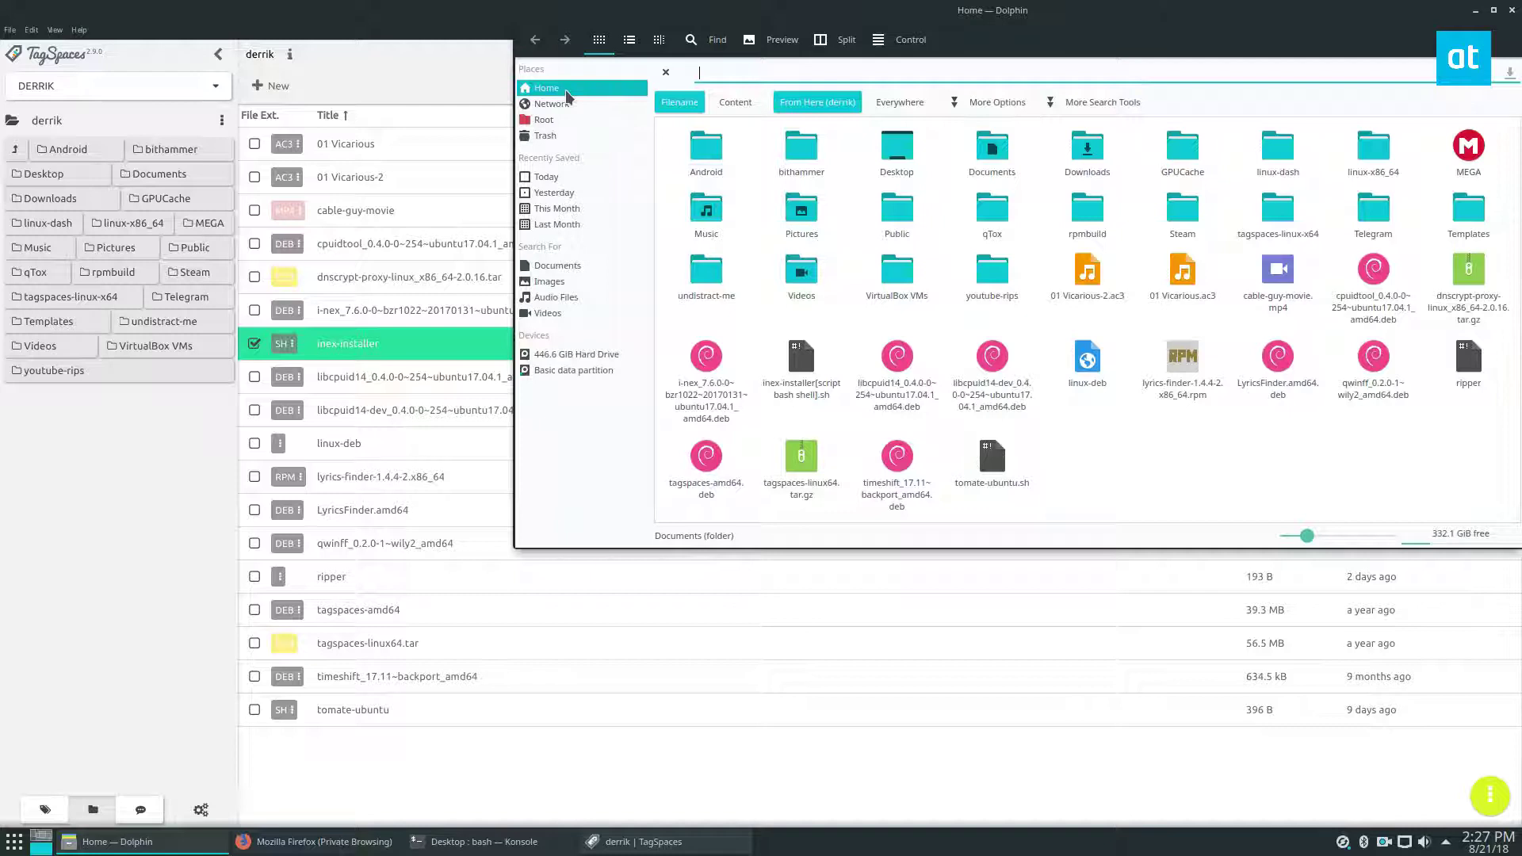
{"action": "type", "text": "basjh"}
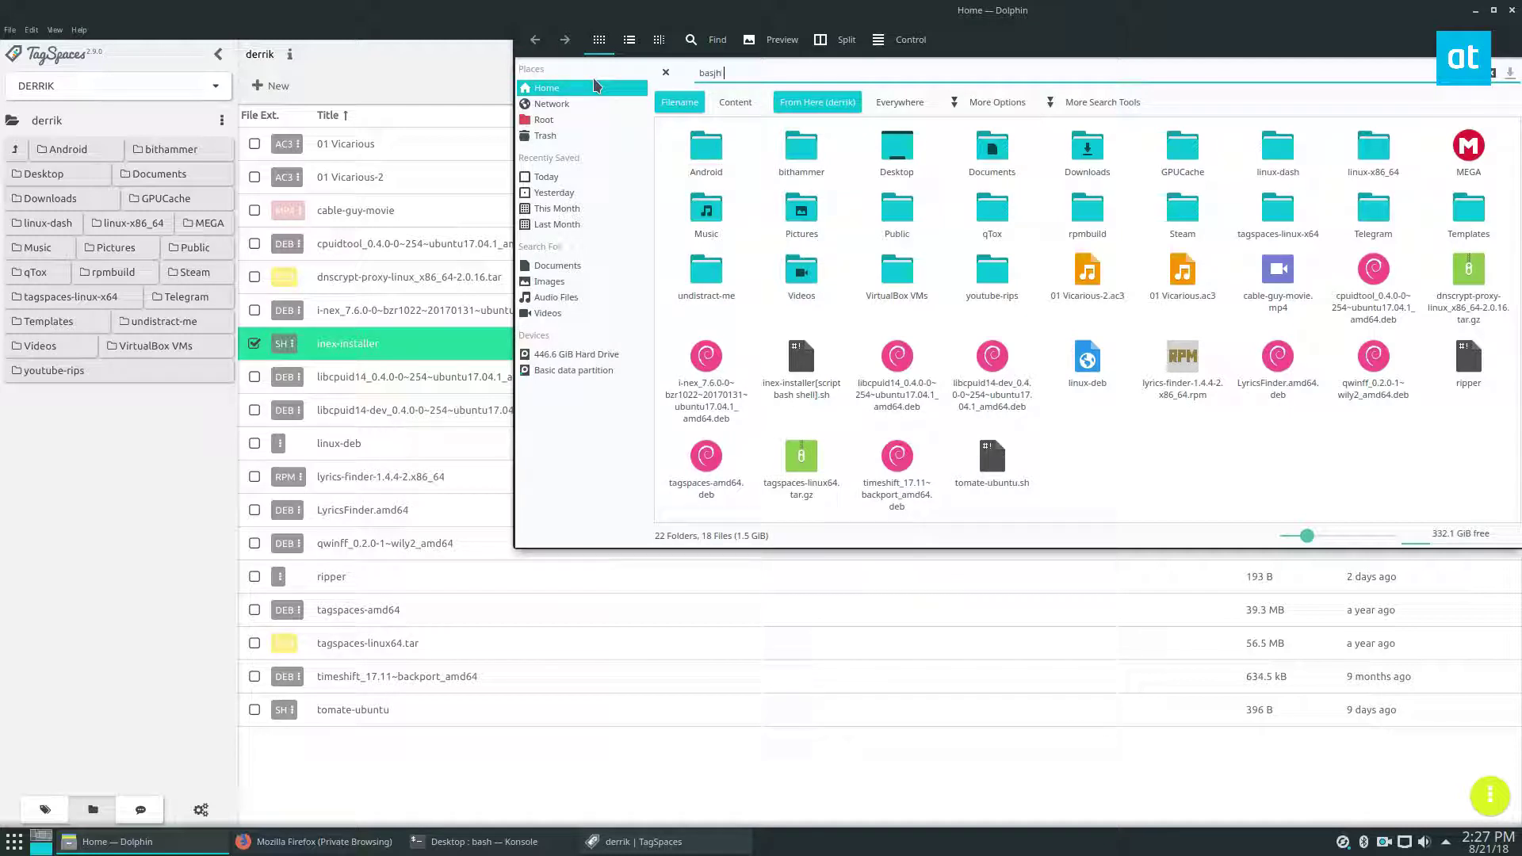
{"action": "key", "text": "BackSpace"}
{"action": "key", "text": "BackSpace"}
{"action": "type", "text": "h shell"}
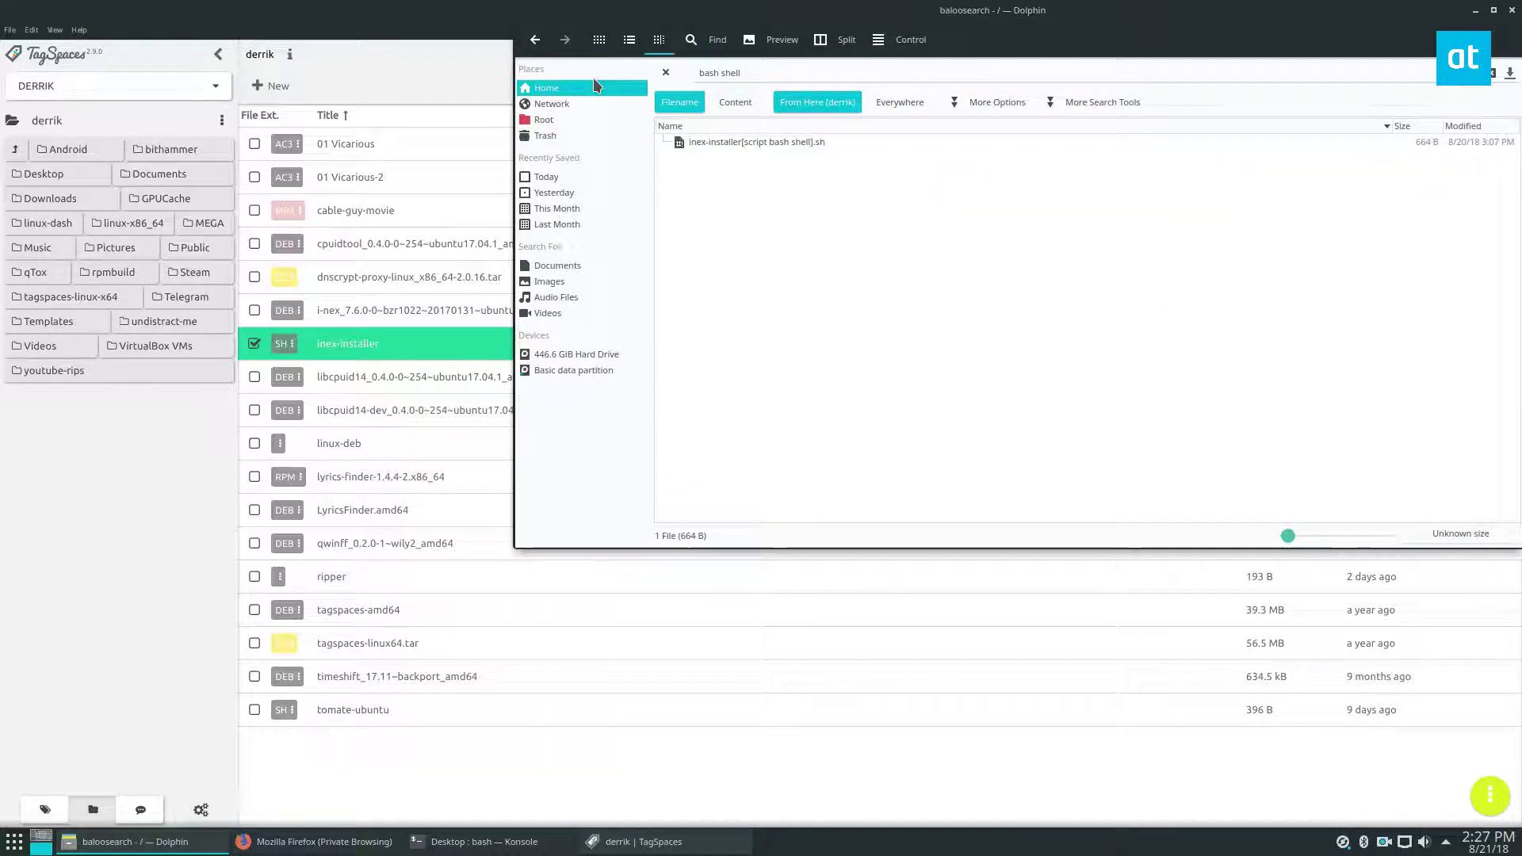
- Search filenames for 'bash shell' and restore Dolphin's window size
{"action": "key", "text": "super"}
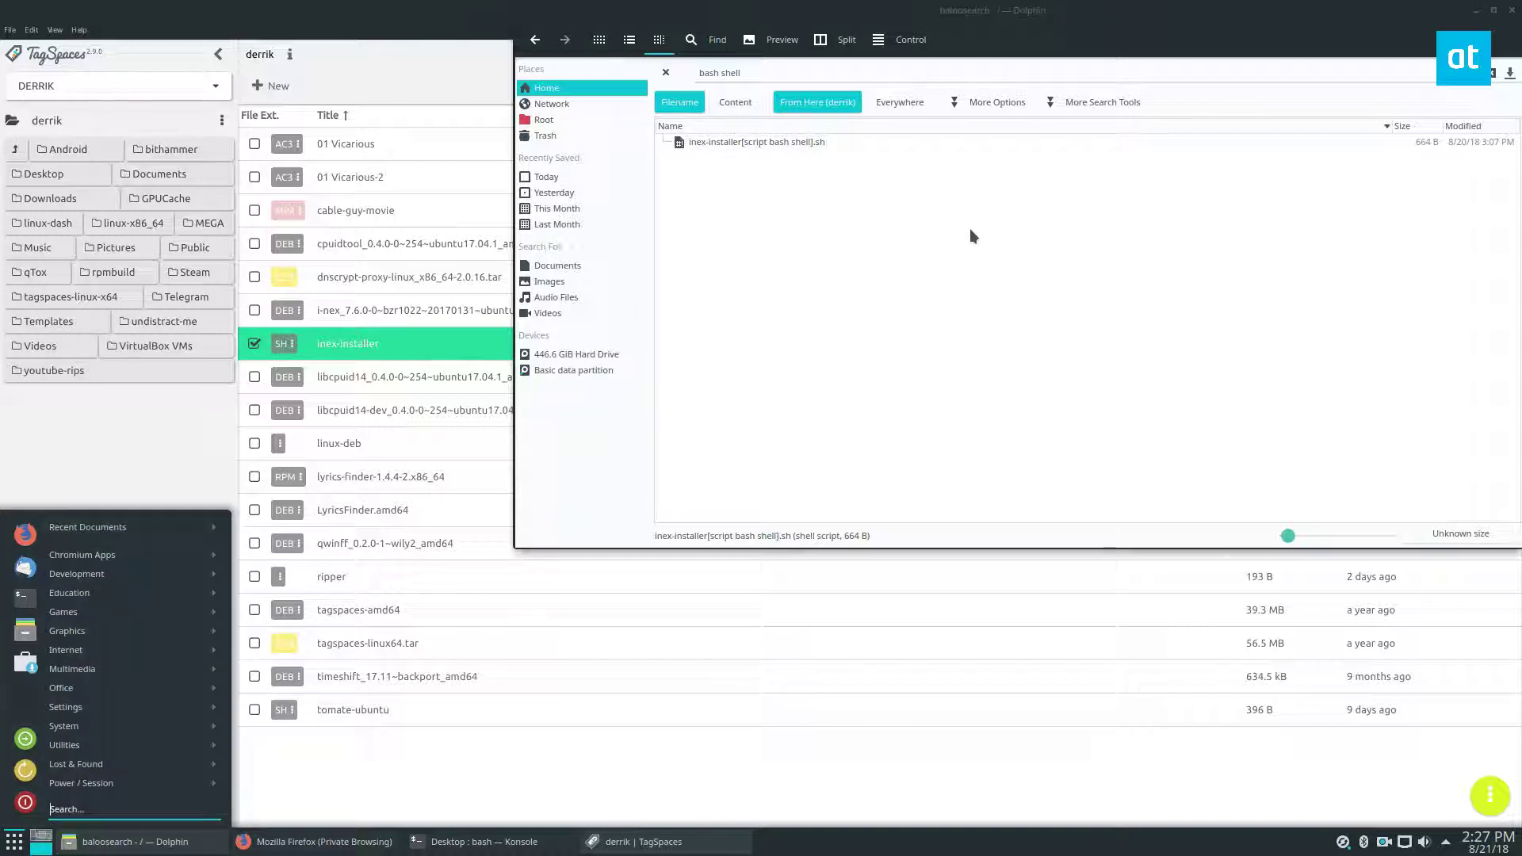
{"action": "key", "text": "Escape"}
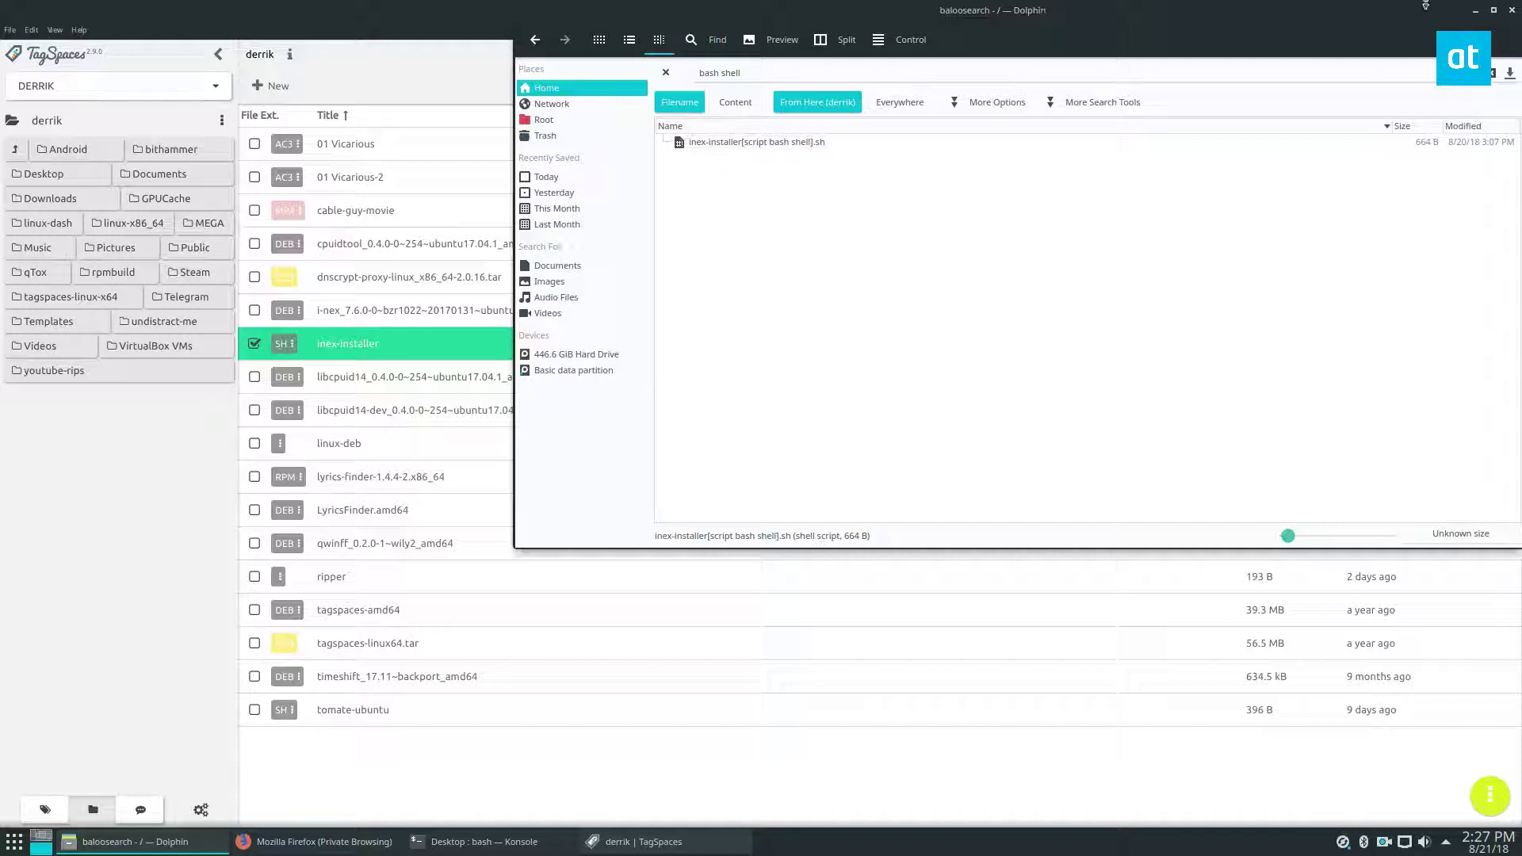
{"action": "left_click", "coordinate": [1493, 9]}
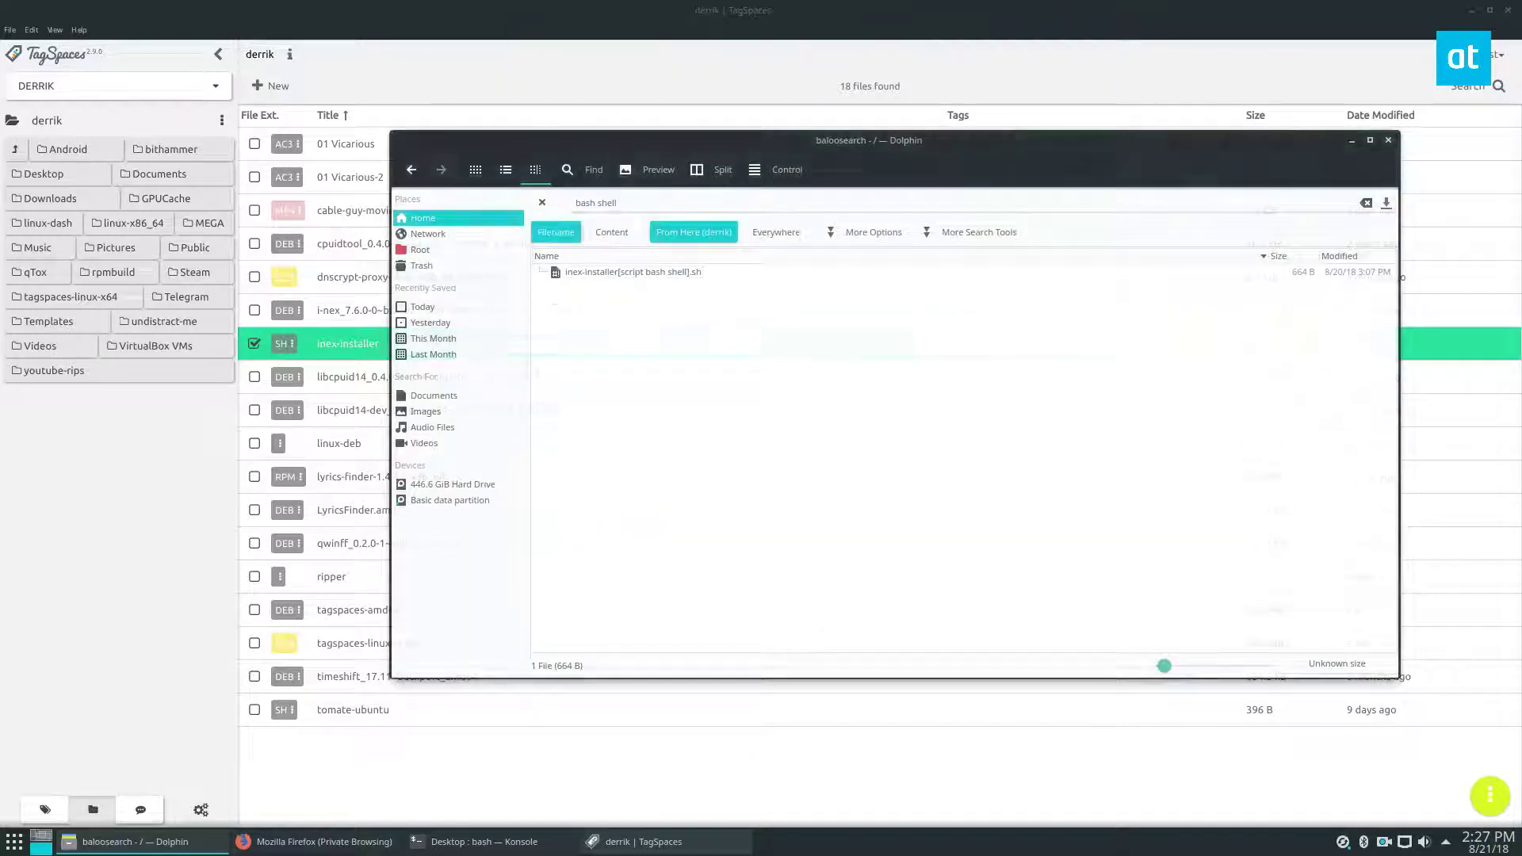
- Minimize Dolphin and tag cable-guy-movie with movie, jim and carrey
{"action": "left_click", "coordinate": [1352, 141]}
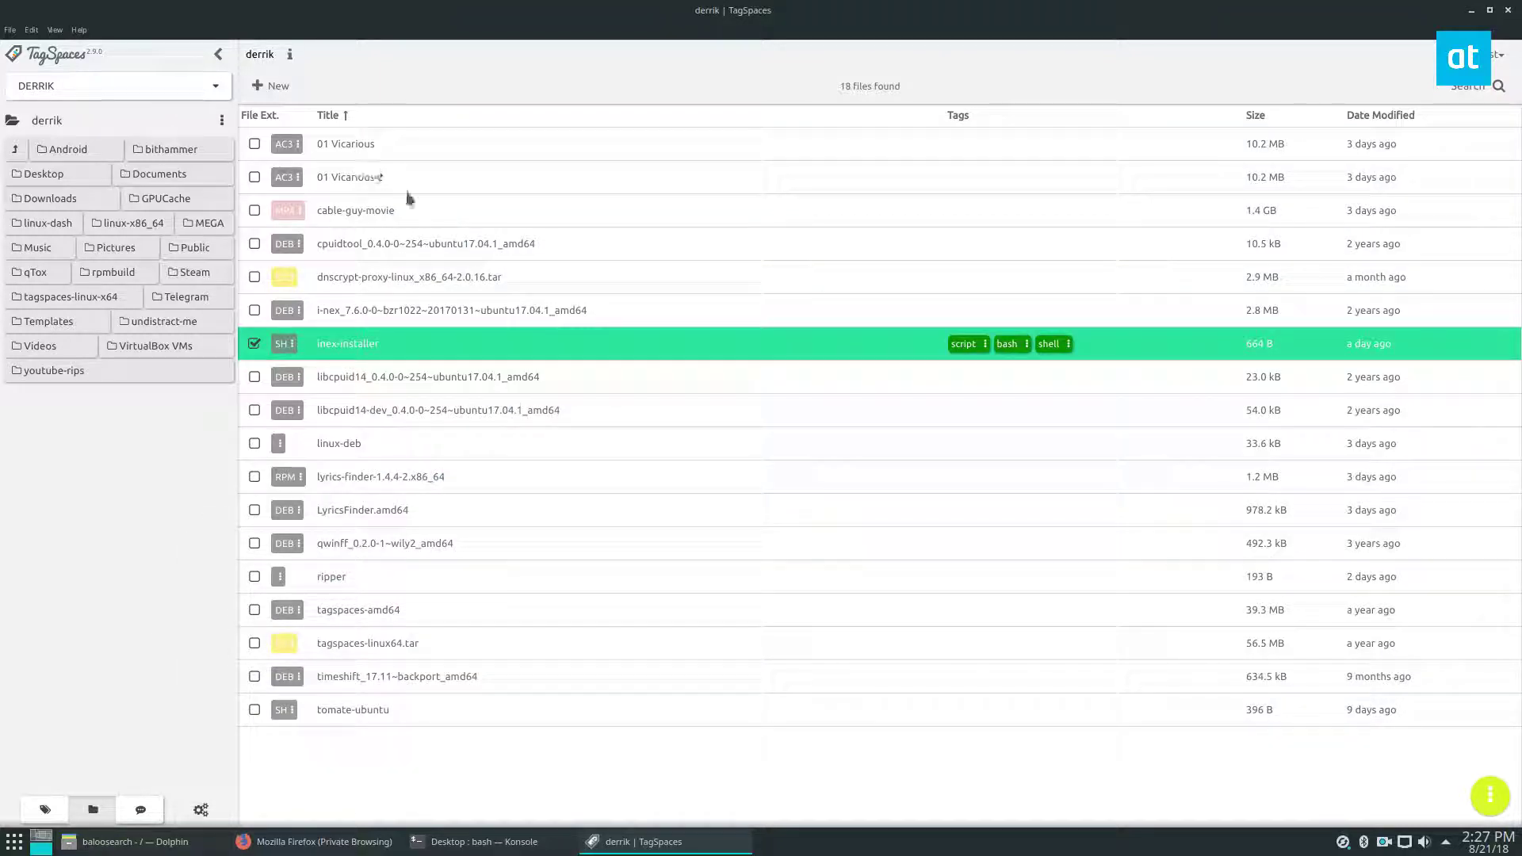
{"action": "right_click", "coordinate": [358, 221]}
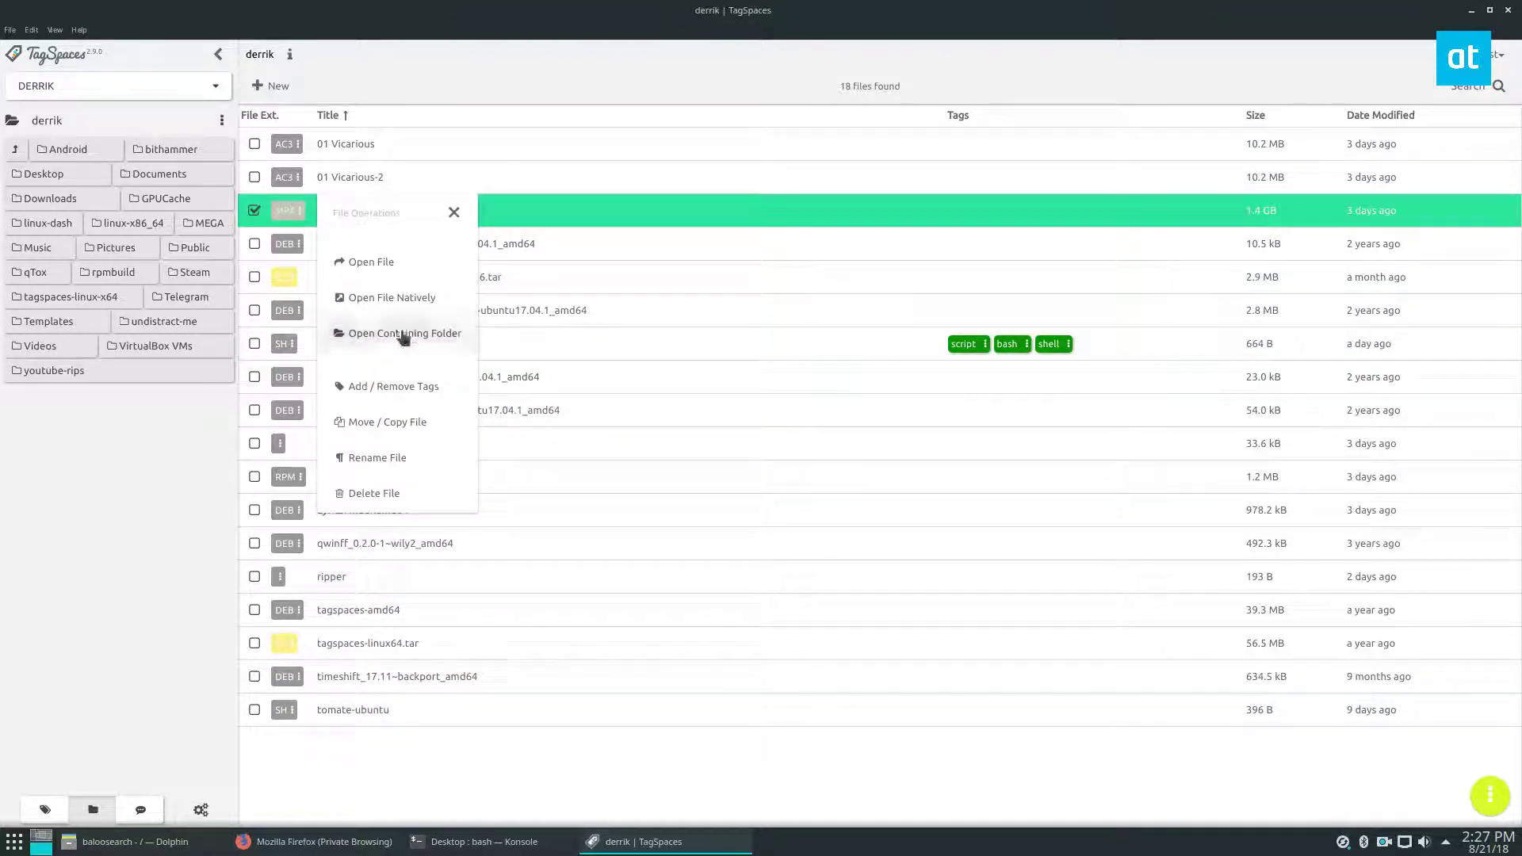
{"action": "left_click", "coordinate": [401, 384]}
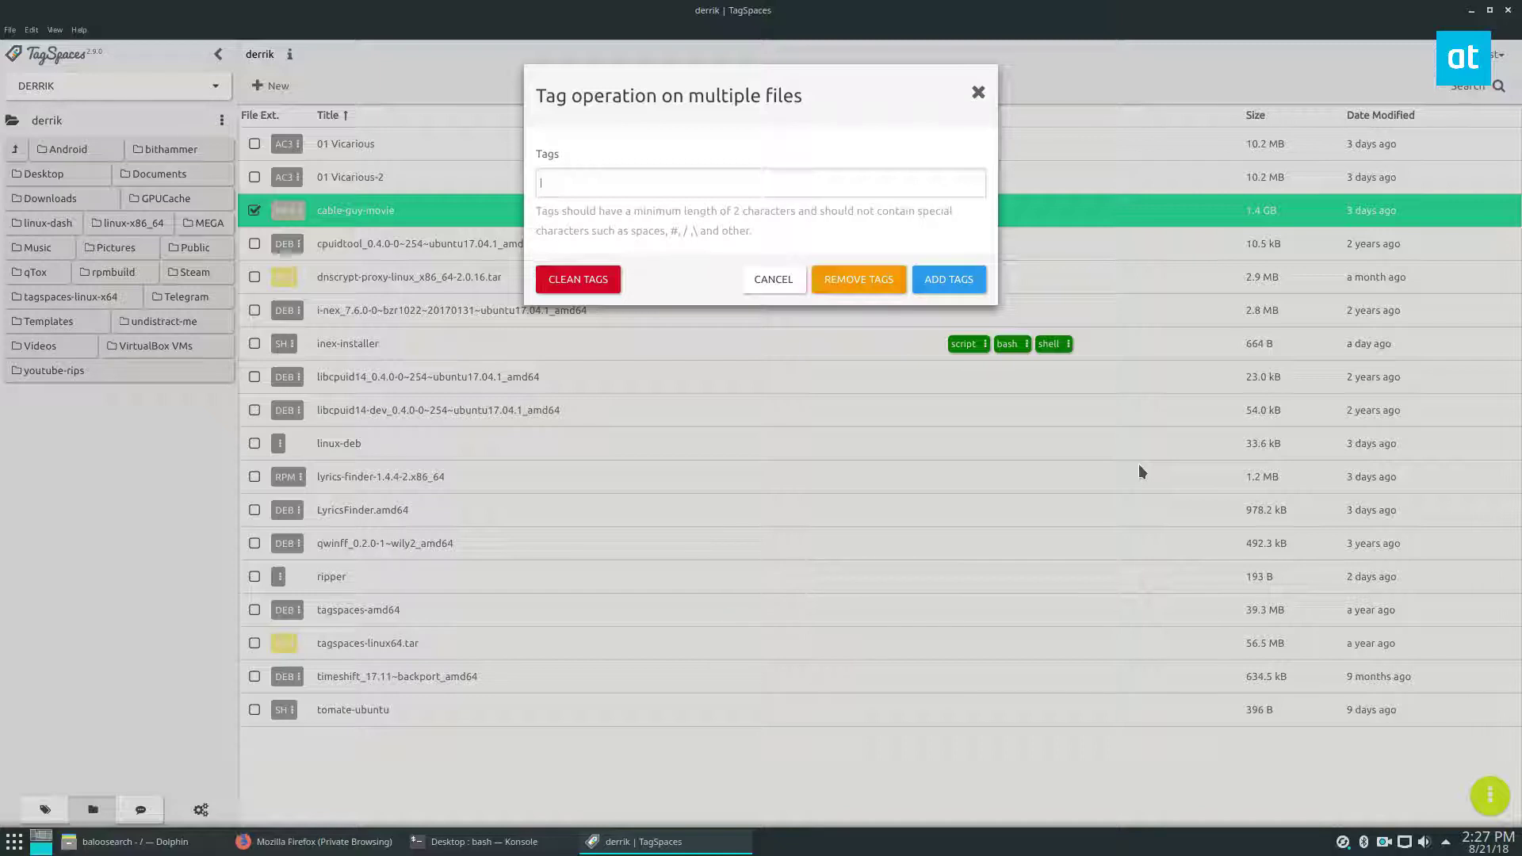
{"action": "type", "text": "mo"}
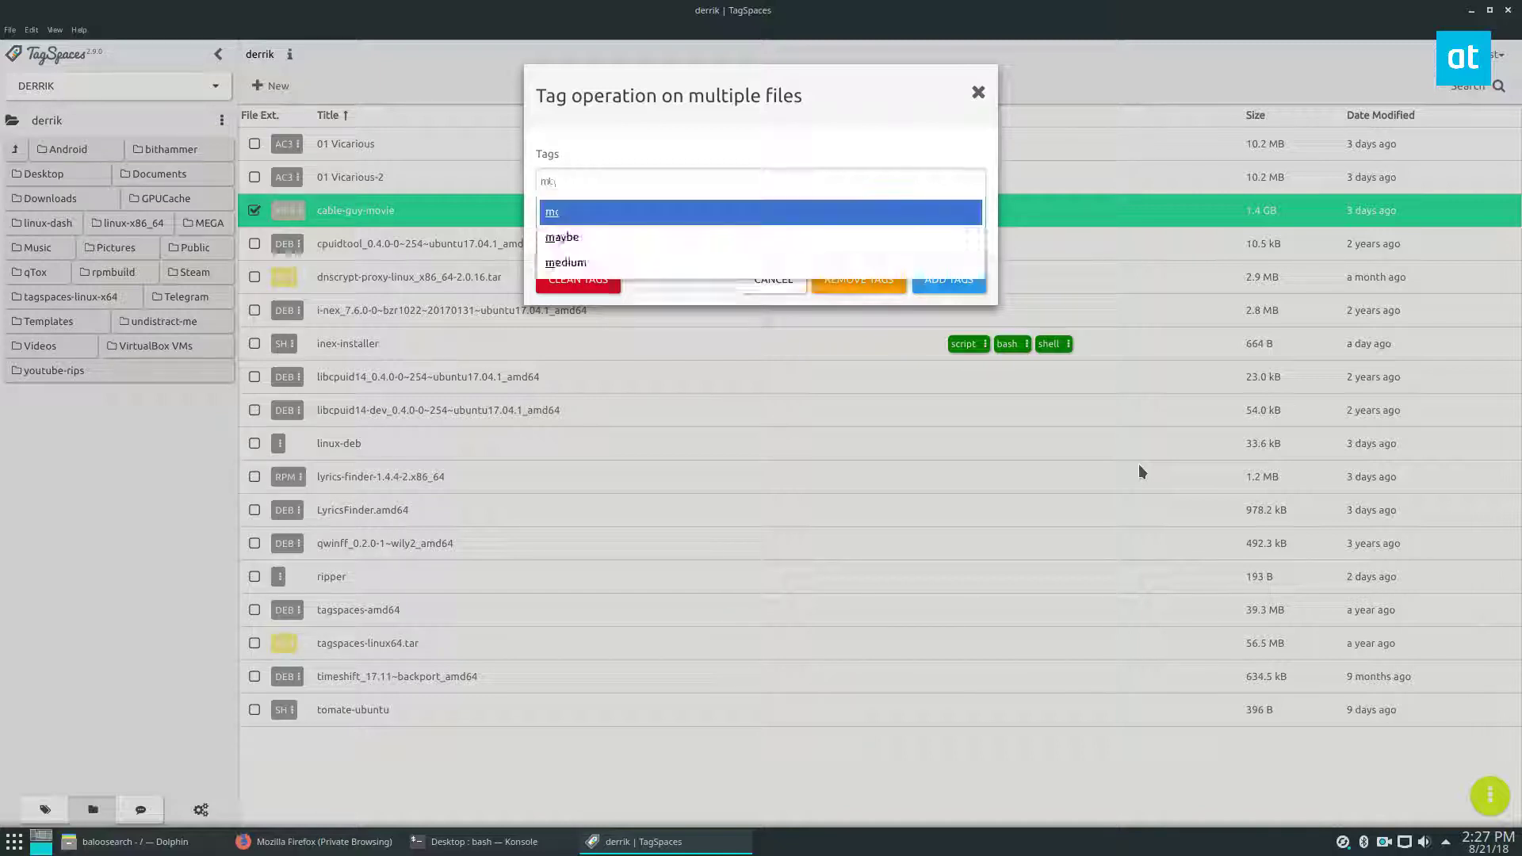
{"action": "type", "text": "vie"}
{"action": "key", "text": "Return"}
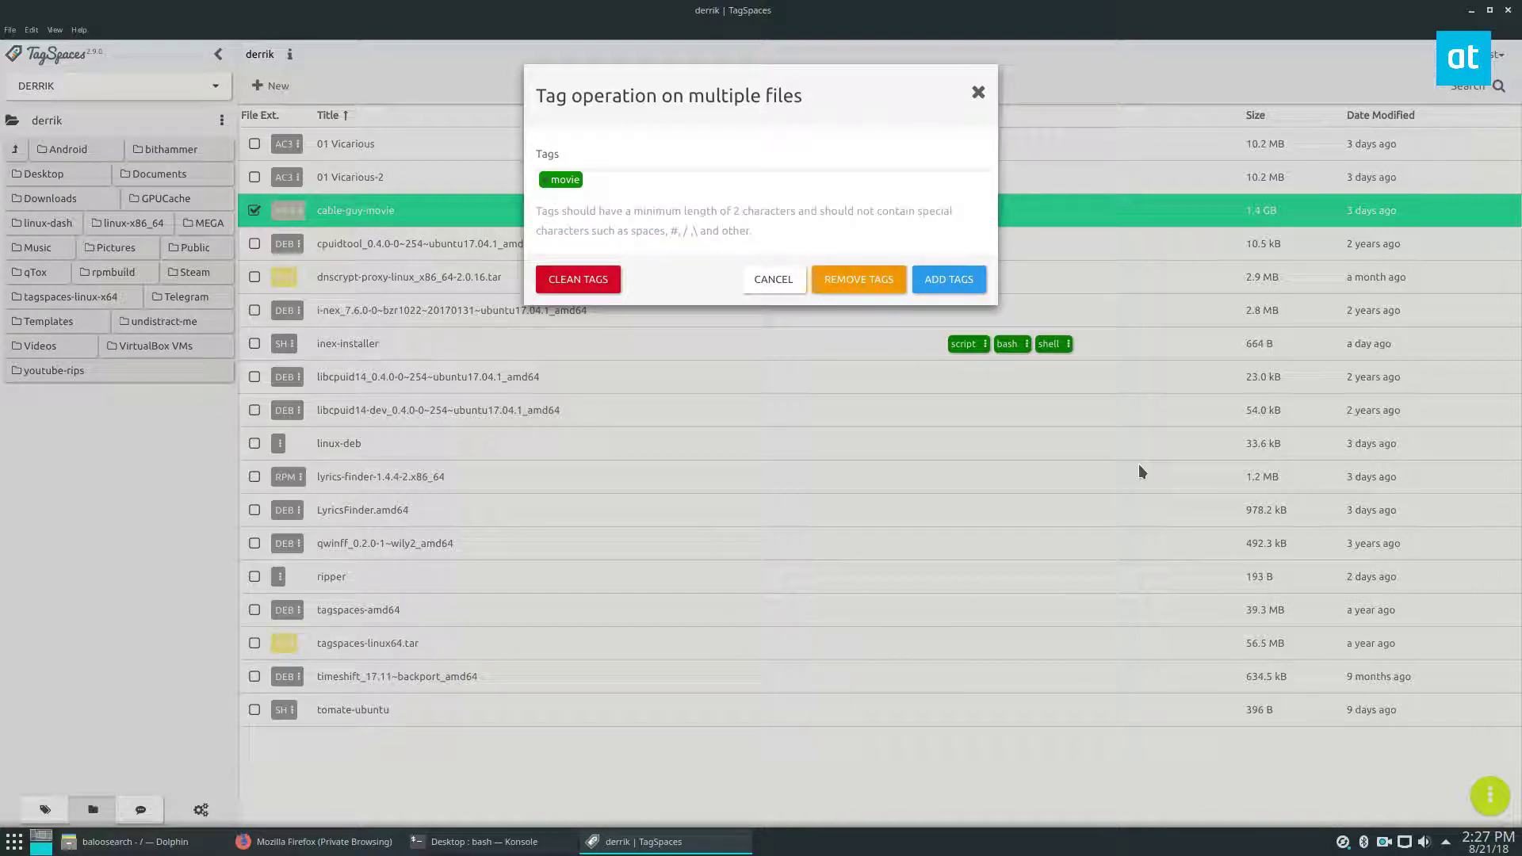
{"action": "type", "text": " jim"}
{"action": "key", "text": "Return"}
{"action": "type", "text": "carr"}
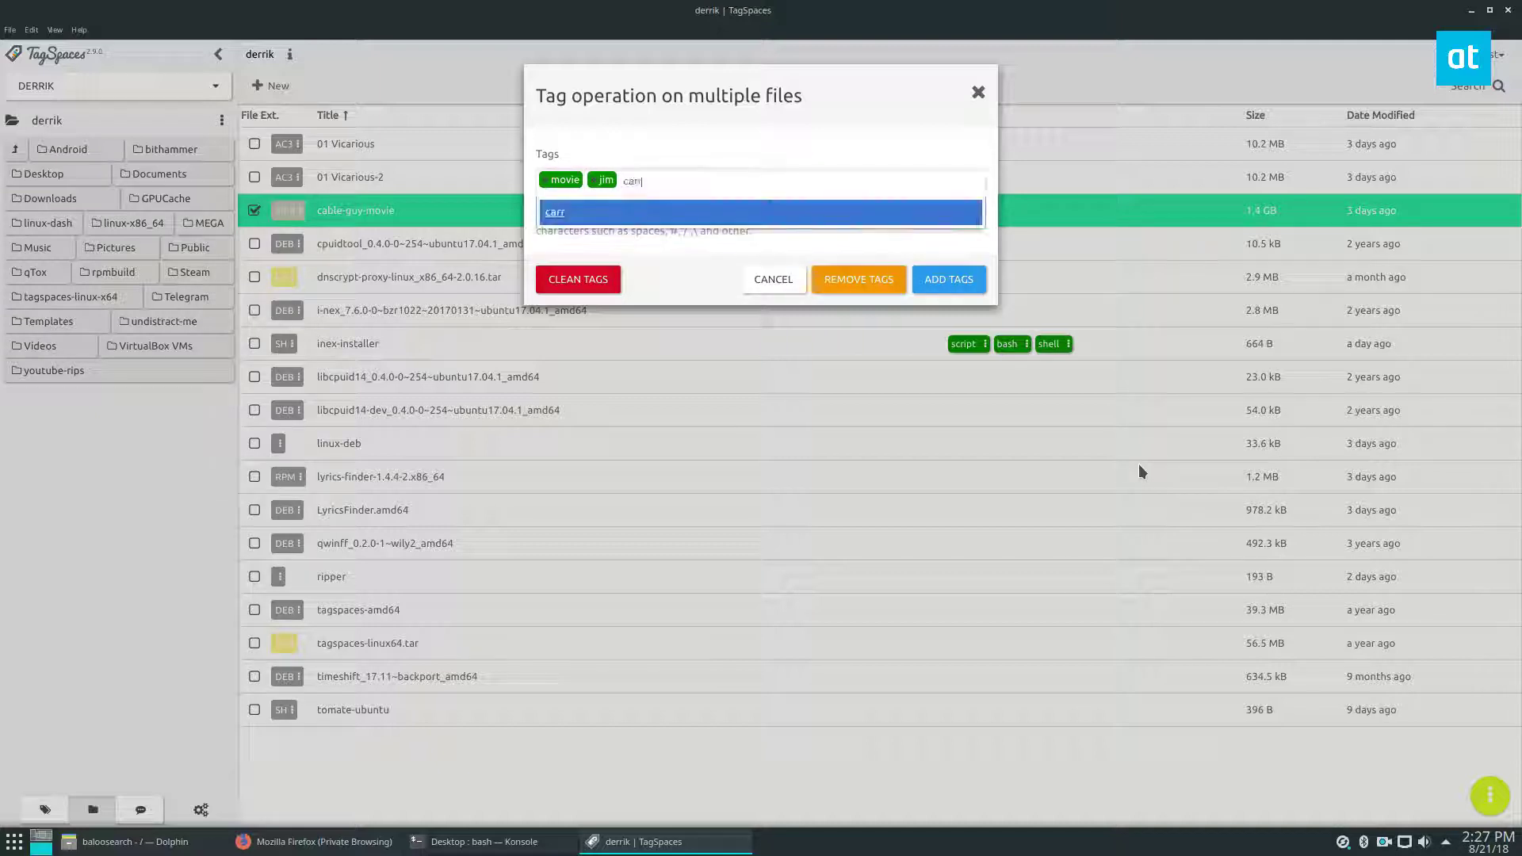
{"action": "type", "text": "ey"}
{"action": "key", "text": "Return"}
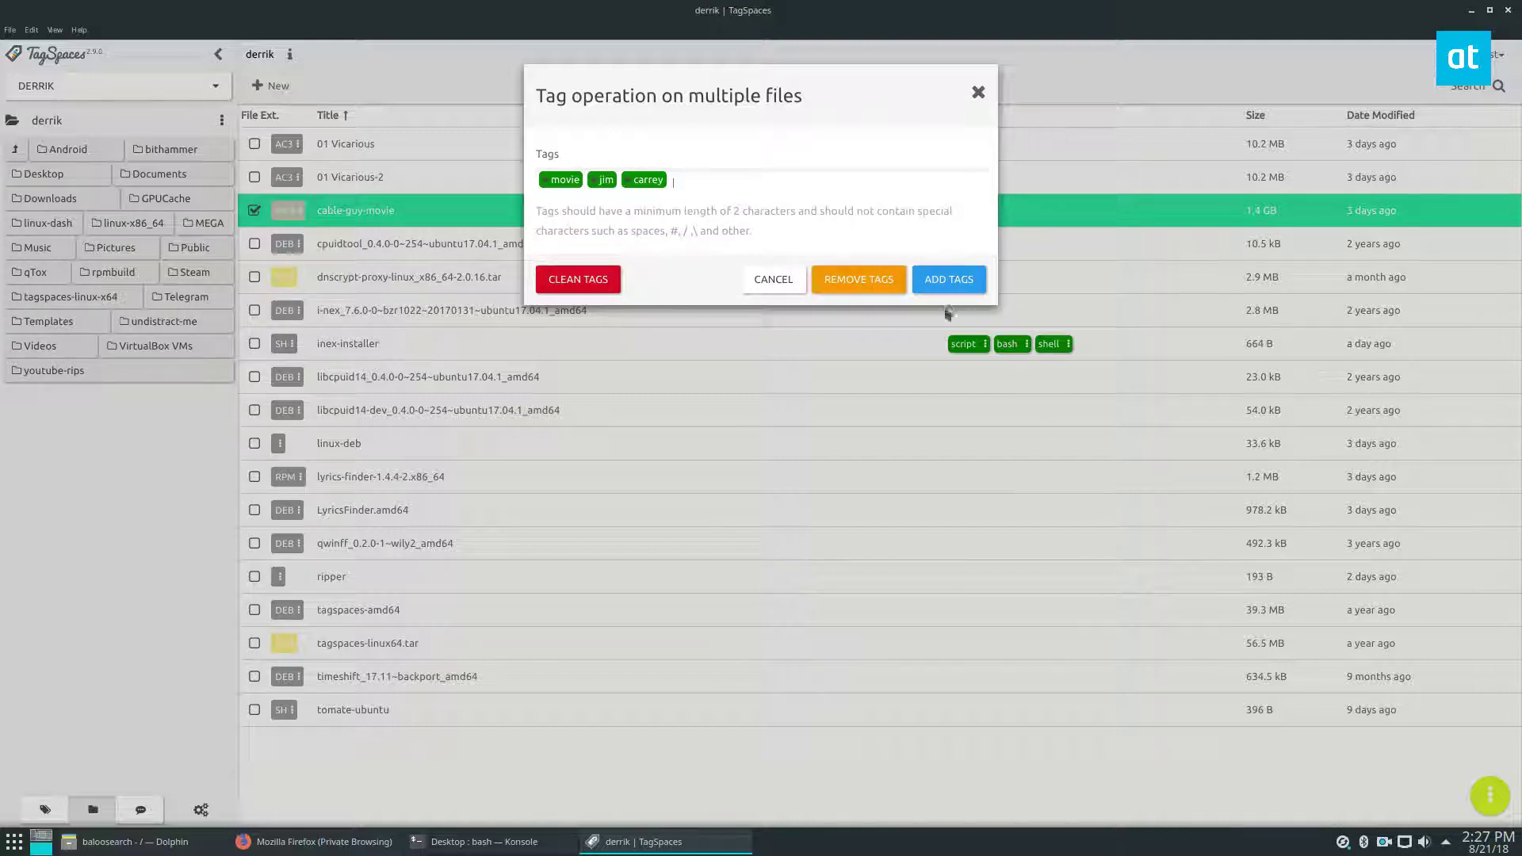
{"action": "left_click", "coordinate": [948, 280]}
- Bring Dolphin back and clear the 'bash shell' query to enter 'jim carrey'
{"action": "left_click", "coordinate": [132, 841]}
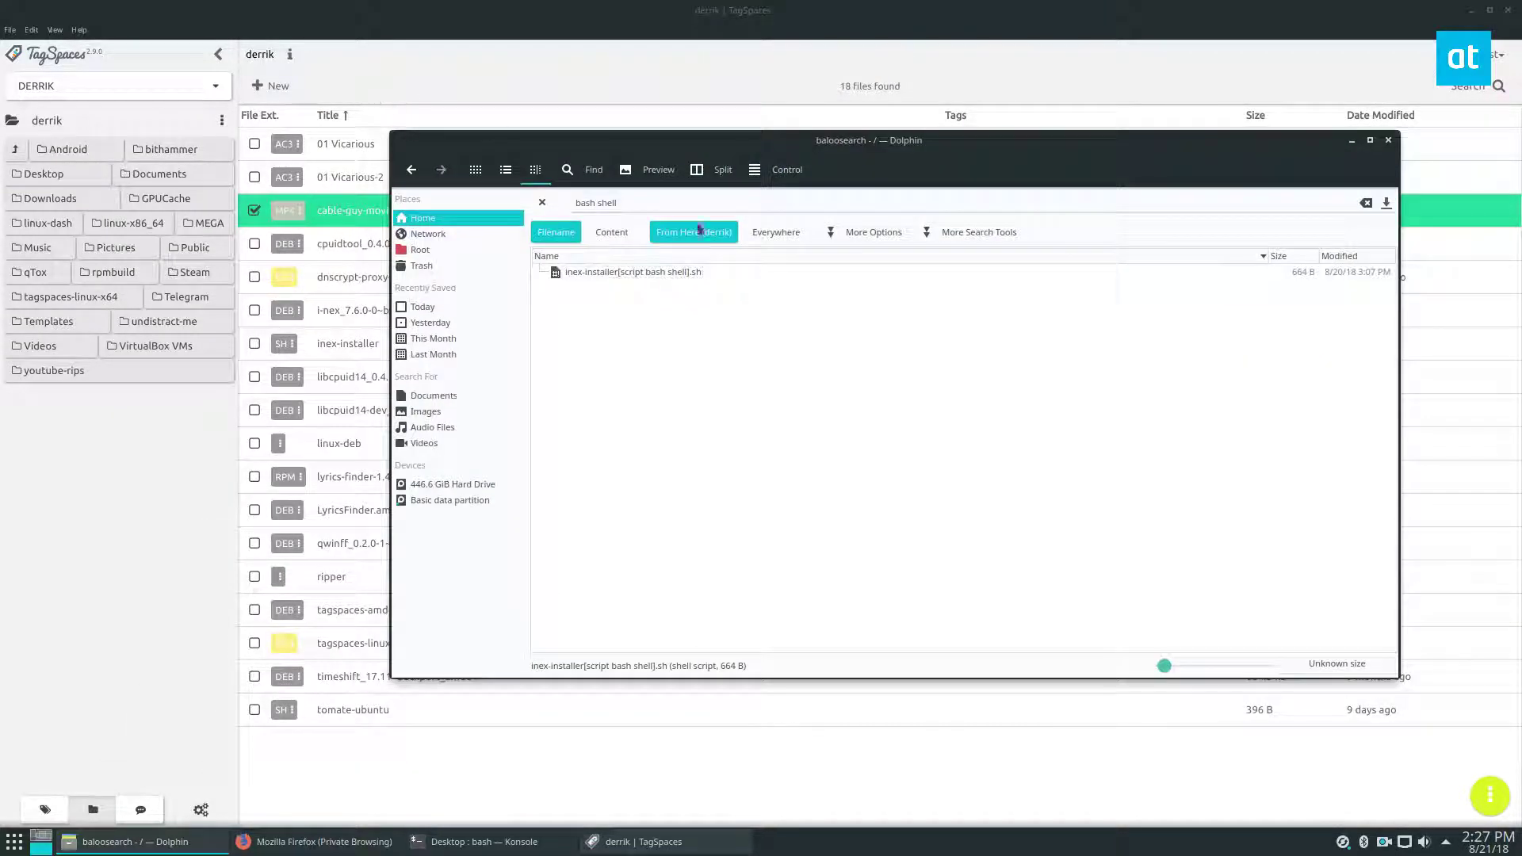
{"action": "triple_click", "coordinate": [656, 198]}
{"action": "key", "text": "BackSpace"}
{"action": "type", "text": "jim ca"}
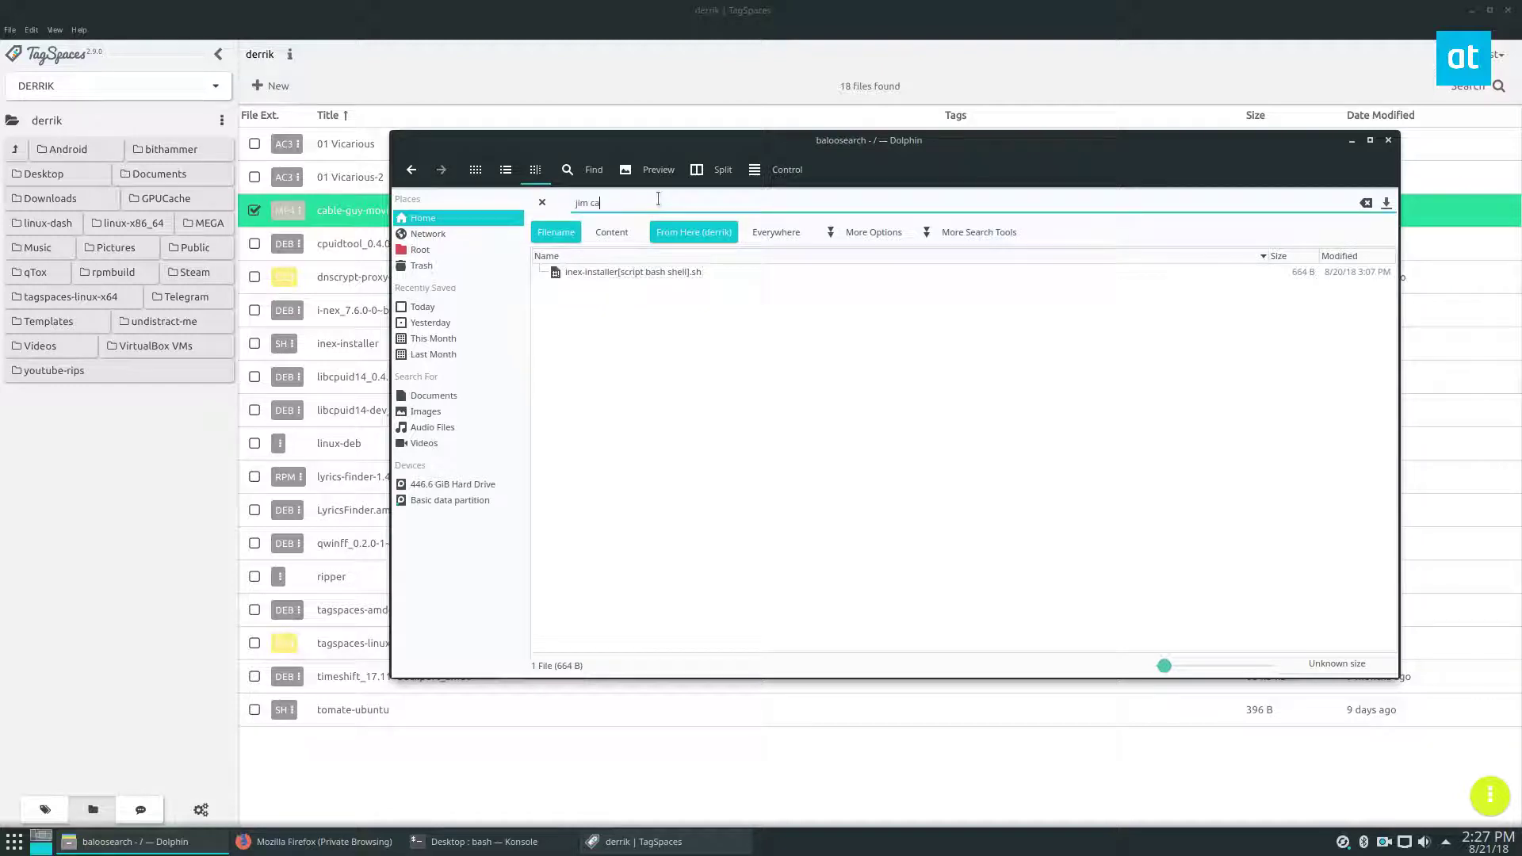